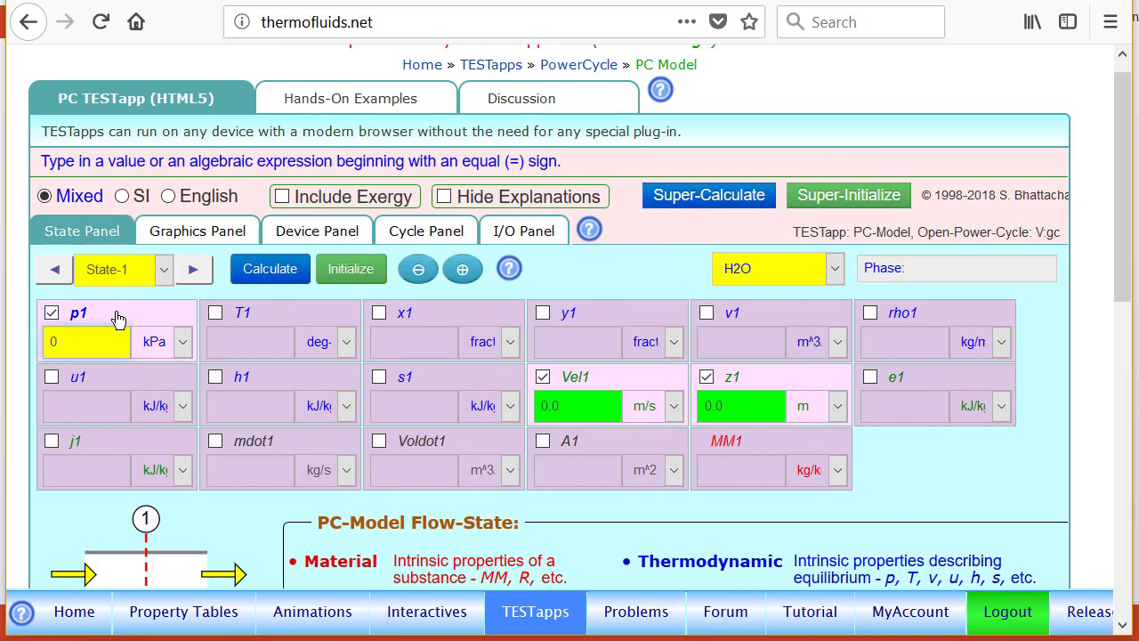
Step: Set State-1's pressure p1 to 4 MPa and its temperature T1 to 800 deg-C
key(BackSpace)
text(4)
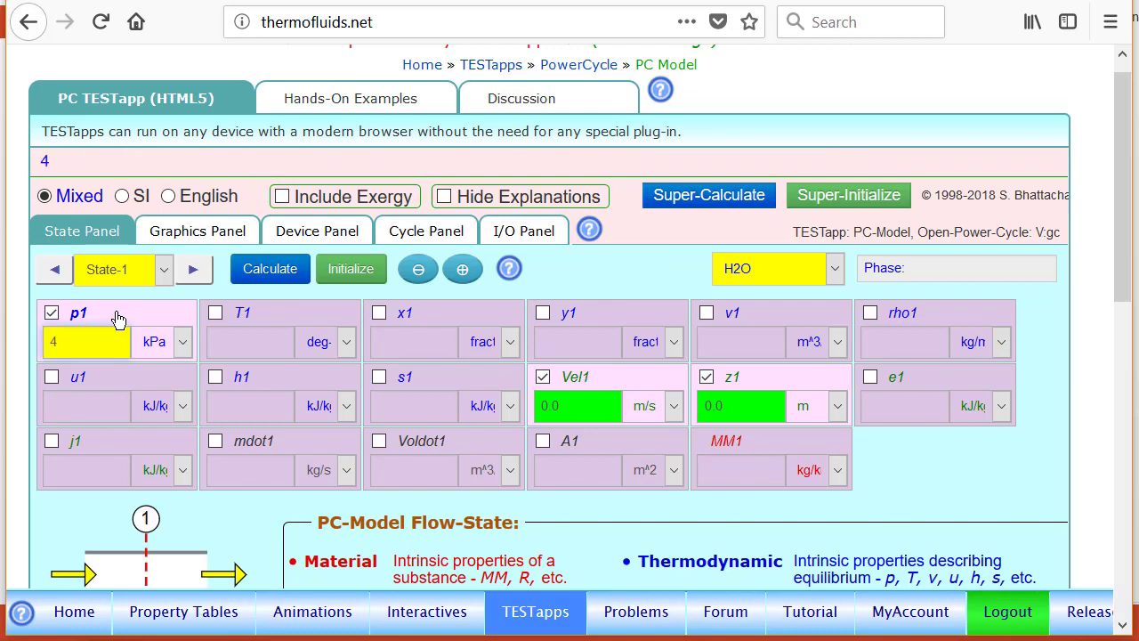
click(180, 345)
click(156, 424)
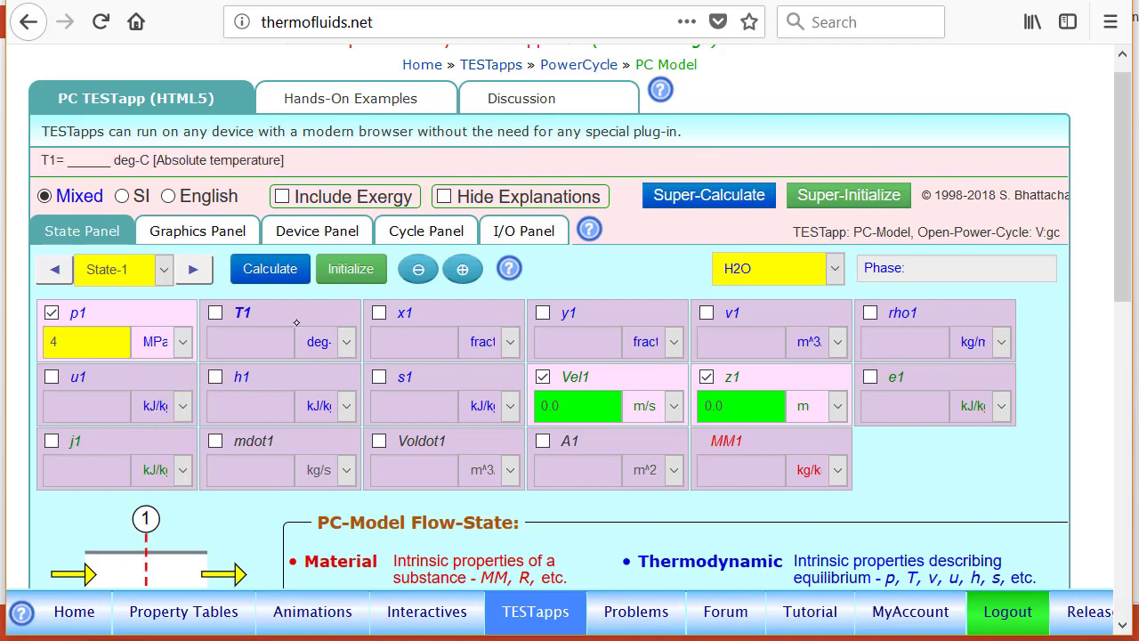
click(251, 326)
text(0)
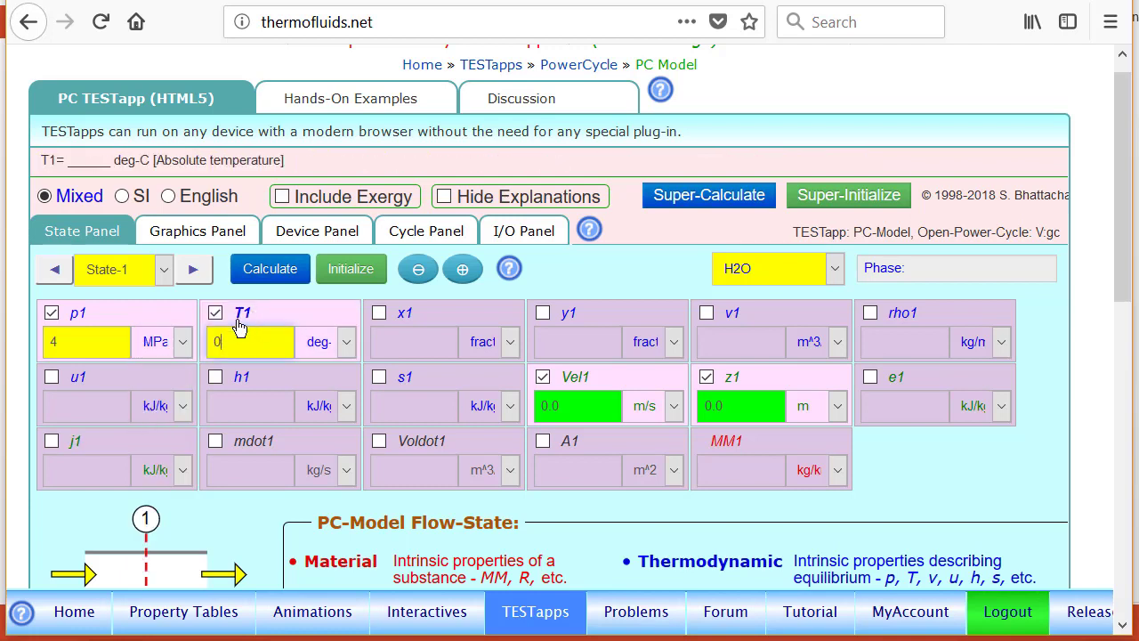
key(BackSpace)
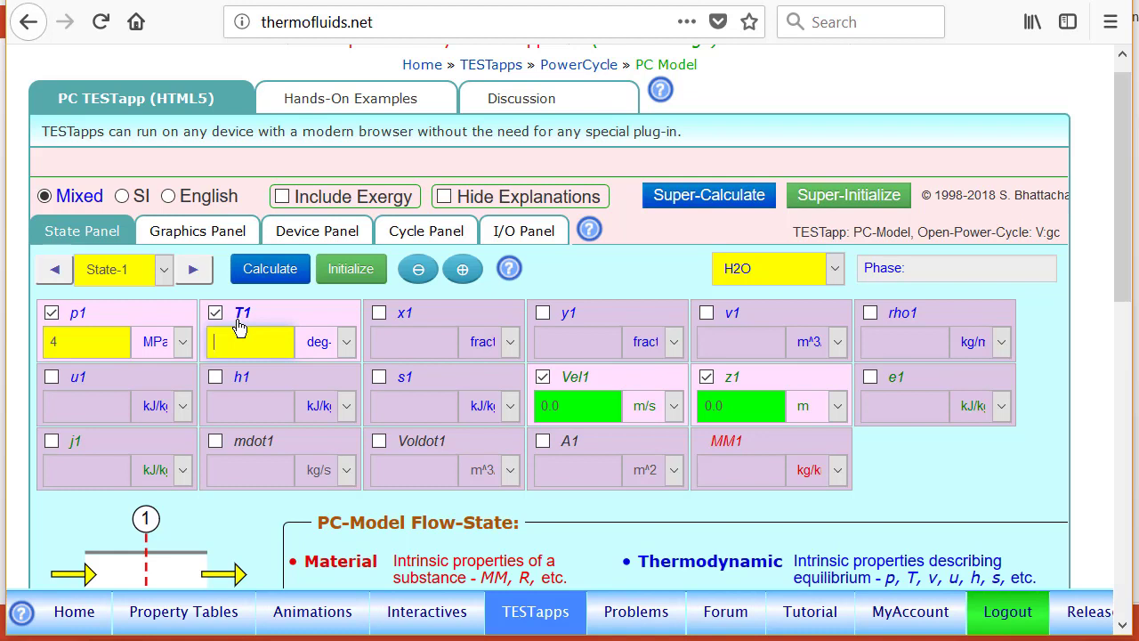
text(800)
Step: Set State-1's mass flow rate mdot1 to 10 kg/s and calculate the state
click(281, 449)
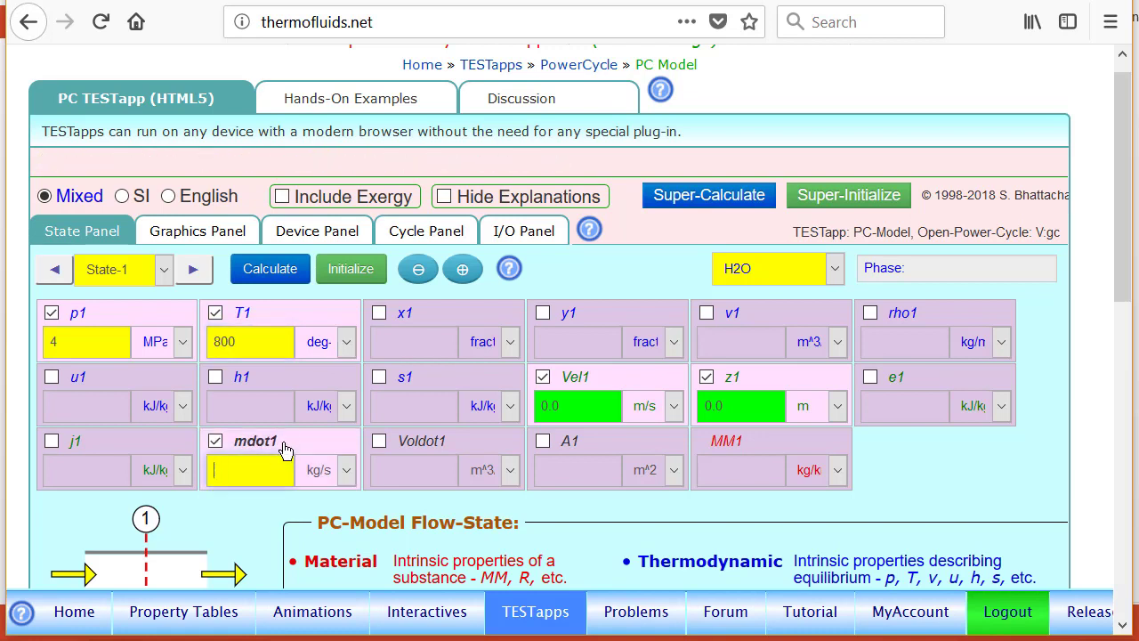
text(10)
click(263, 276)
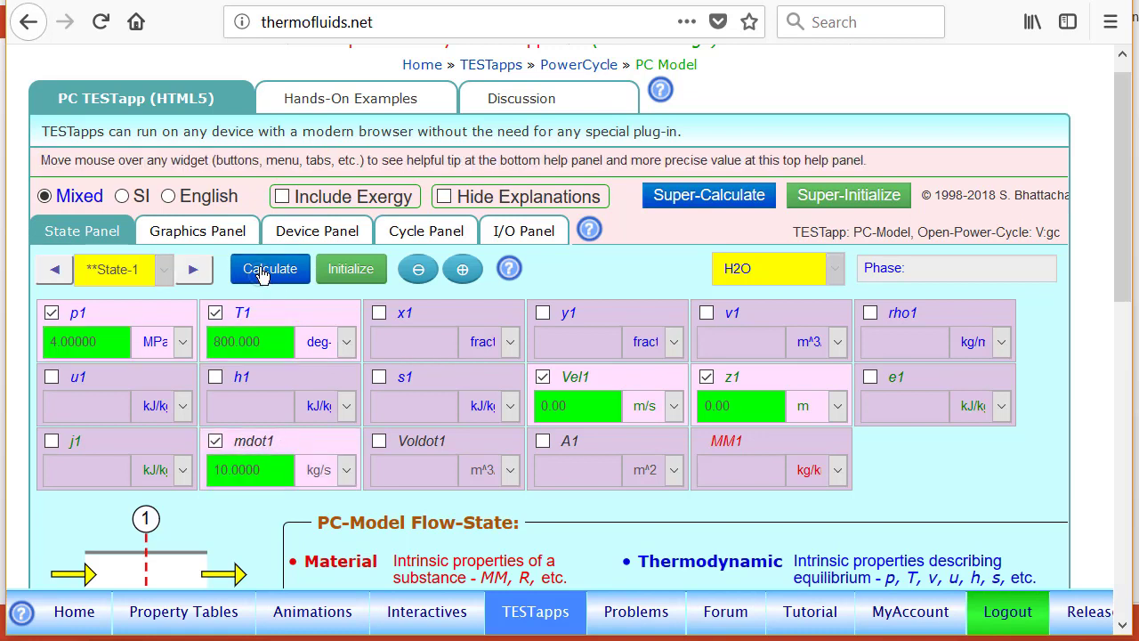
Step: For State-2, set the pressure p2 to 10 kPa and the entropy s2 to the expression =s1
click(194, 273)
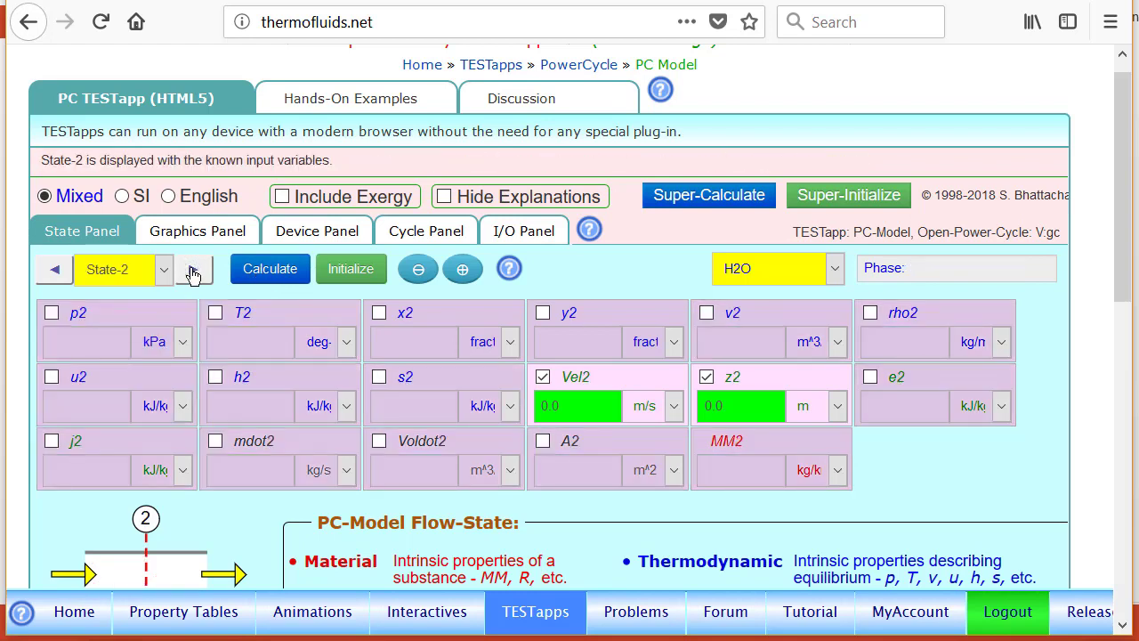
click(99, 313)
text(10)
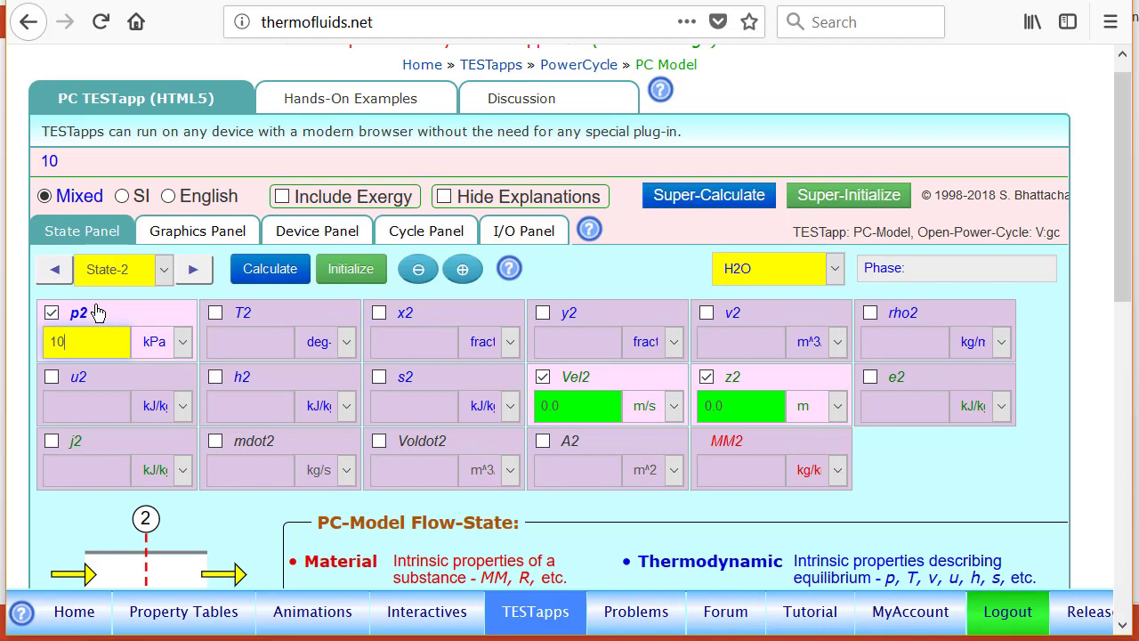
click(430, 378)
key(BackSpace)
text(=)
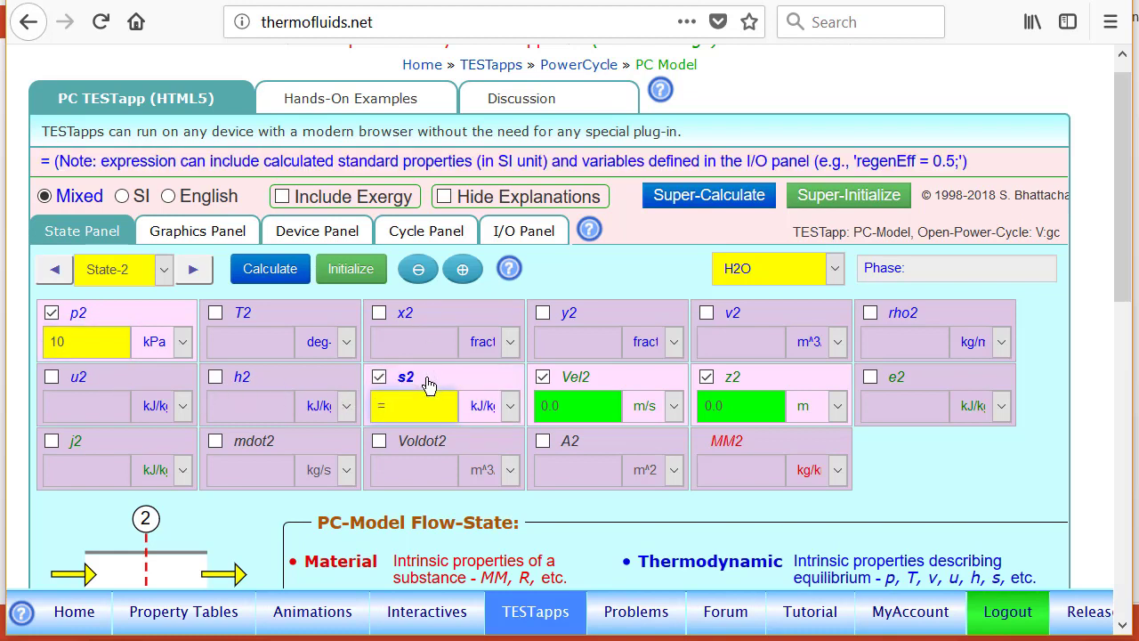
text(s1)
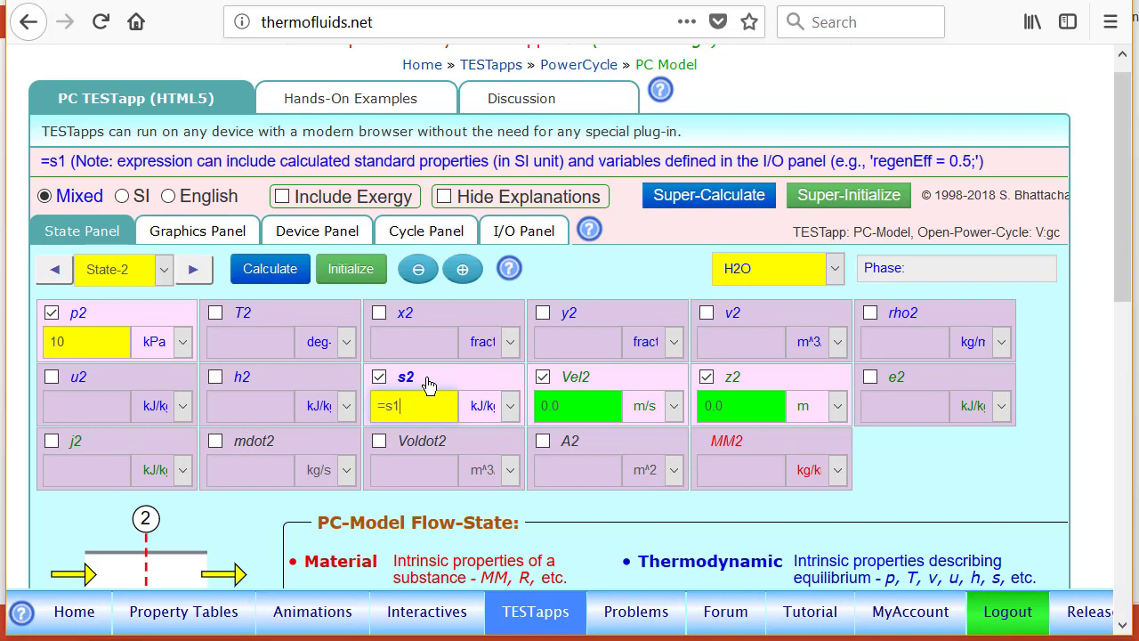
Step: Set State-2's mass flow rate mdot2 to the expression =mdot1 and calculate the state
click(257, 443)
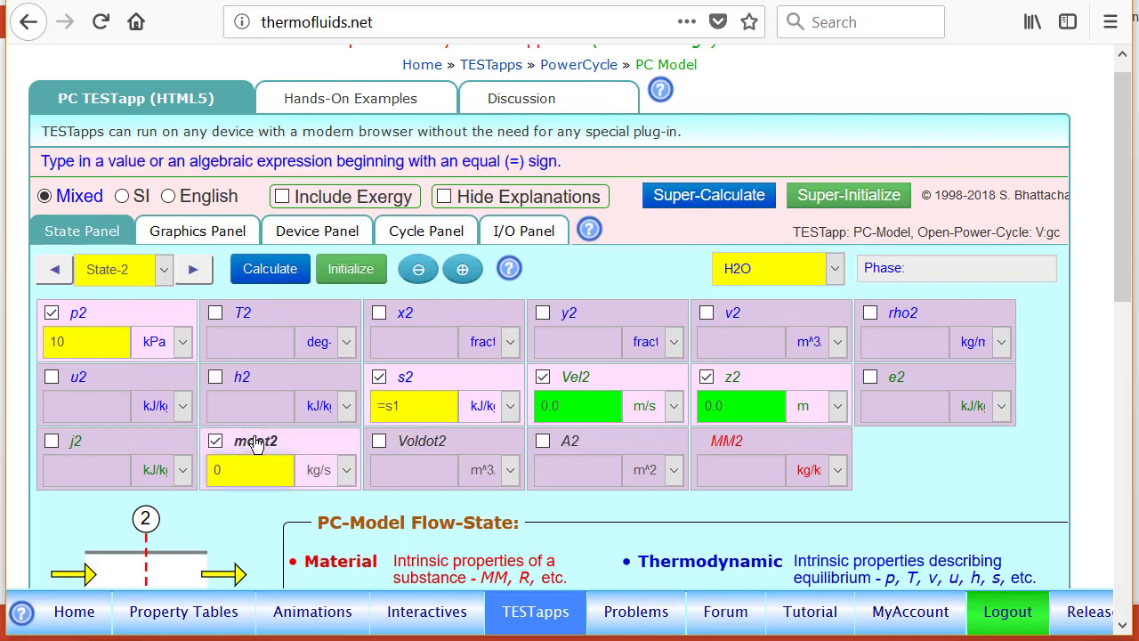
text(=mdo)
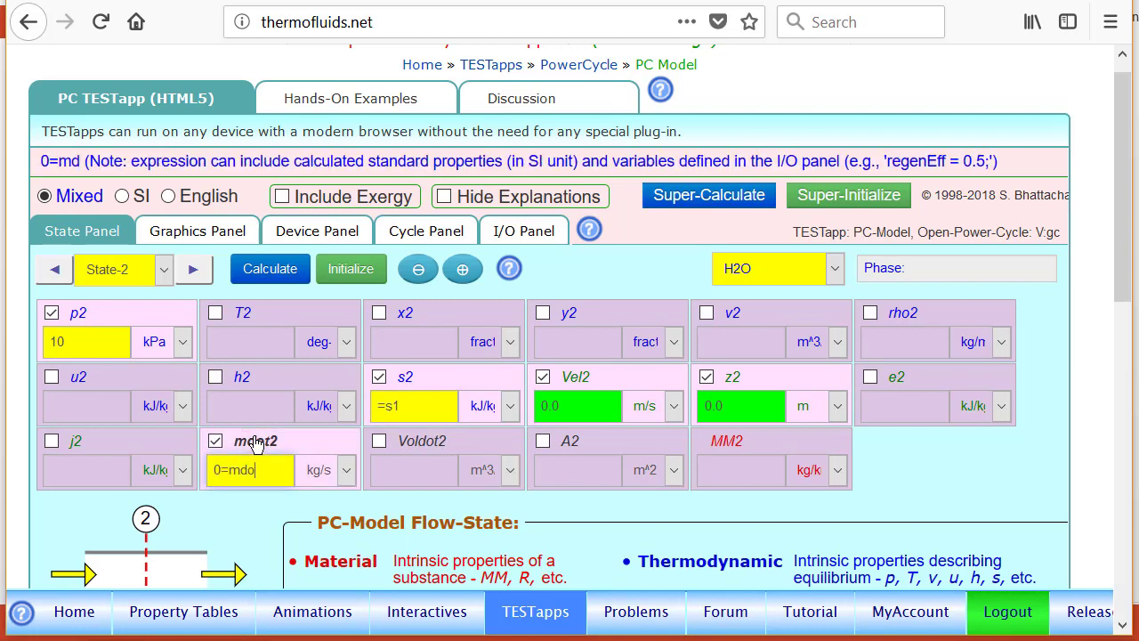
text(t1)
key(Return)
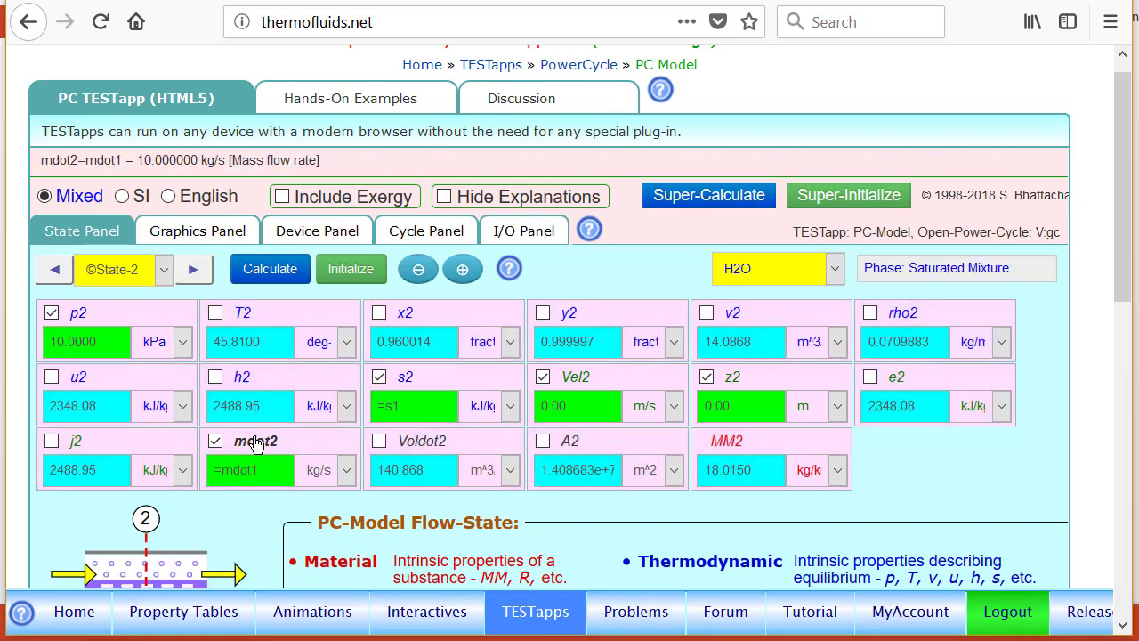
Step: Review the input expressions and calculated properties of State-3 and State-4
click(194, 272)
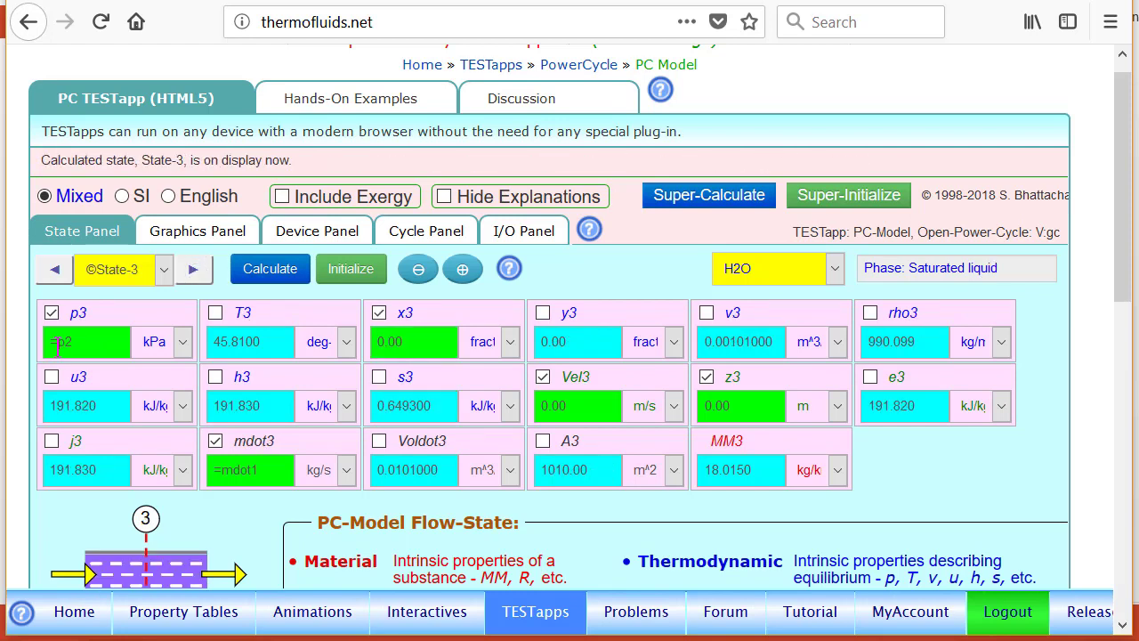
mouse_move(60, 347)
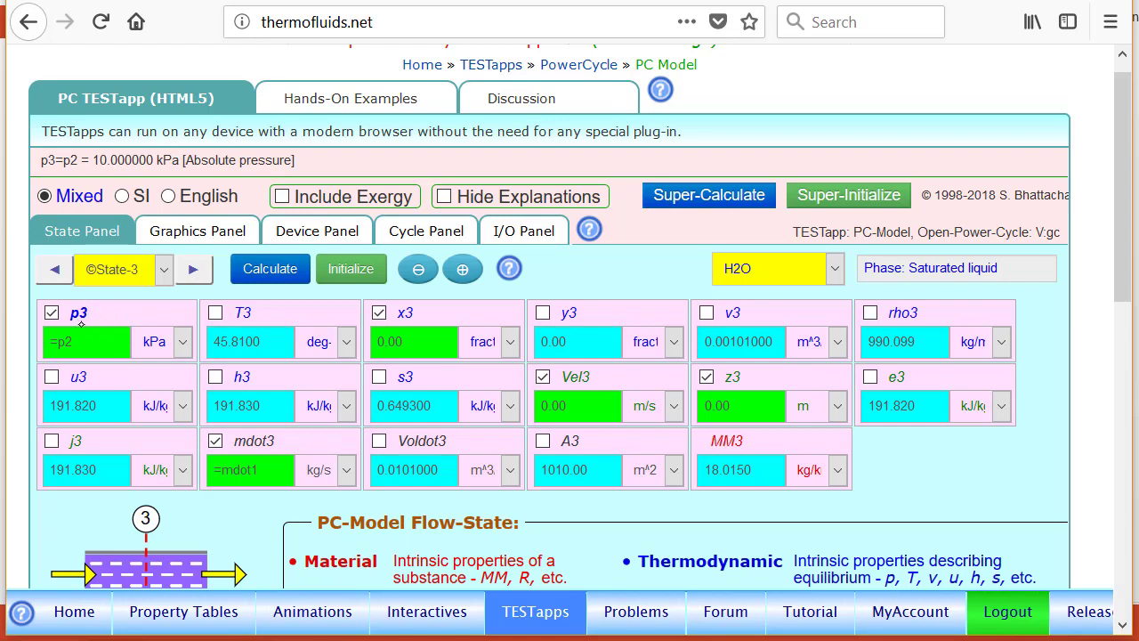
mouse_move(420, 319)
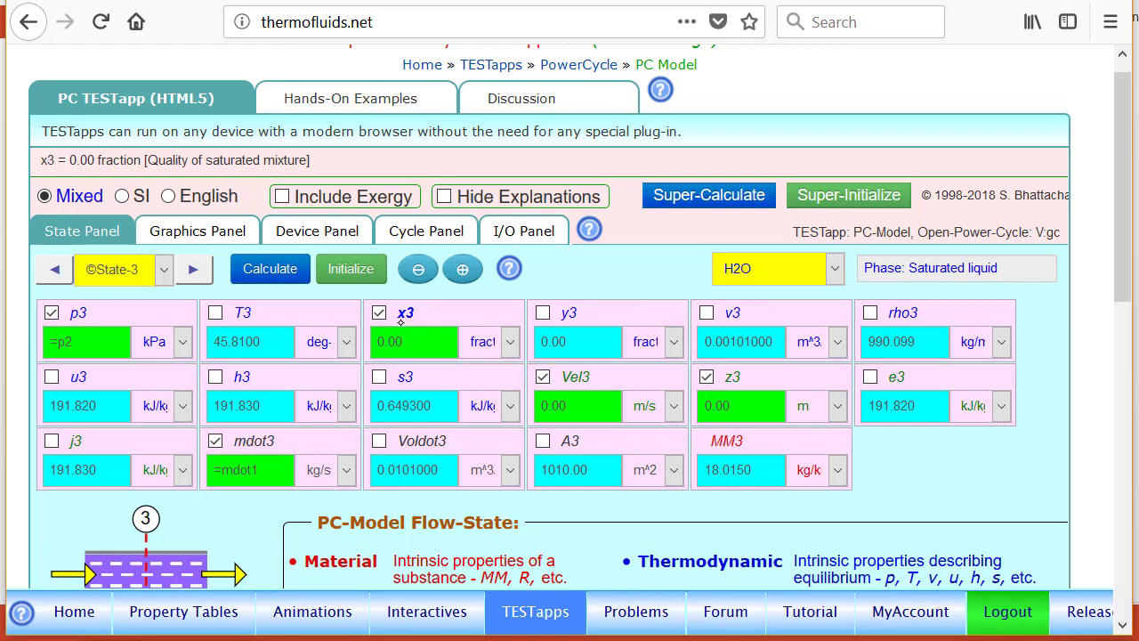
click(192, 272)
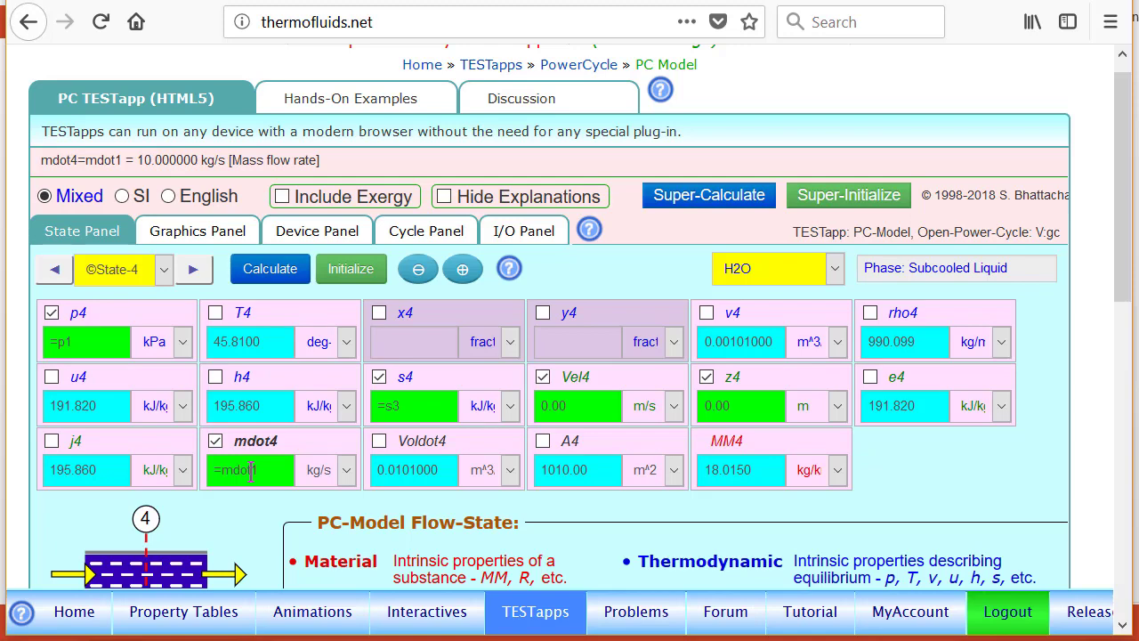
Step: Examine the calculated states on the T-s diagram for H2O
scroll(316, 241, down, 2)
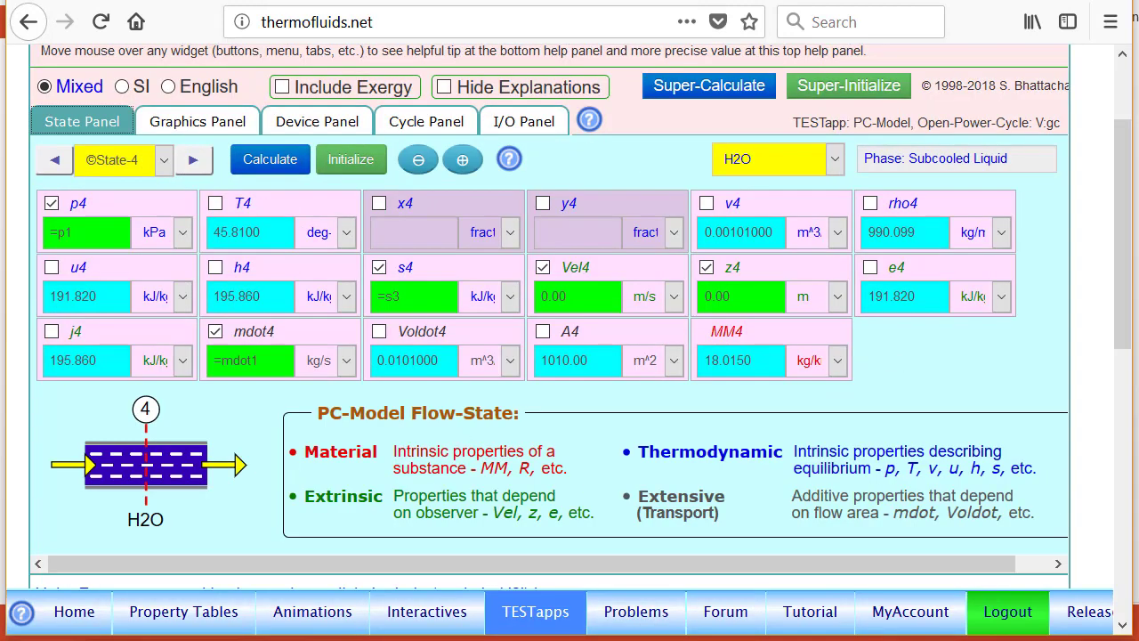
click(219, 121)
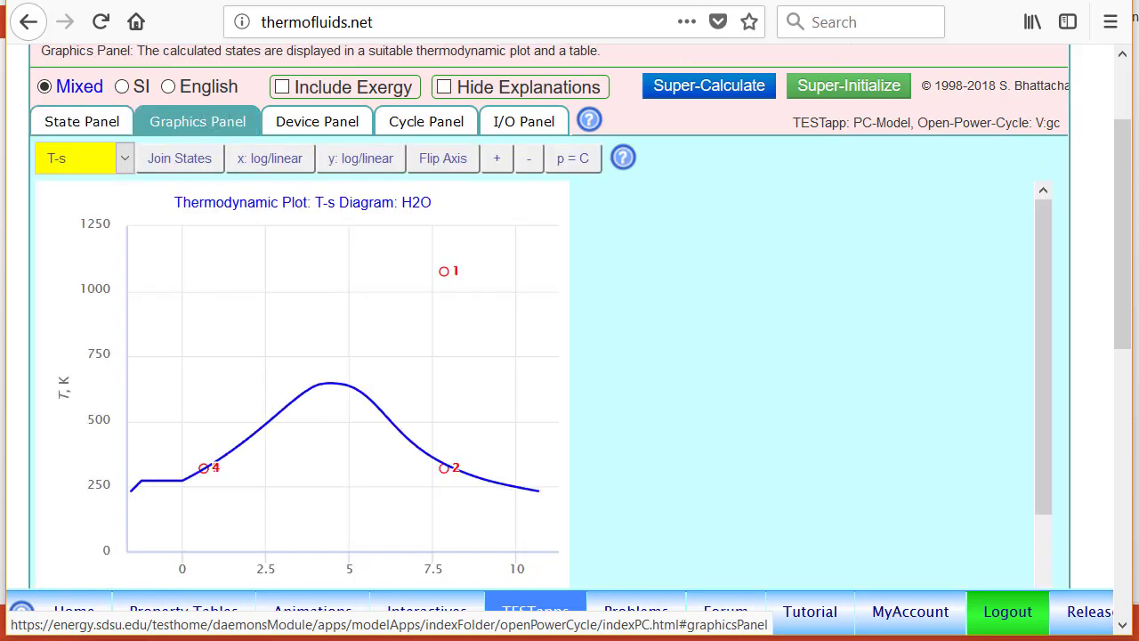
scroll(1048, 374, down, 2)
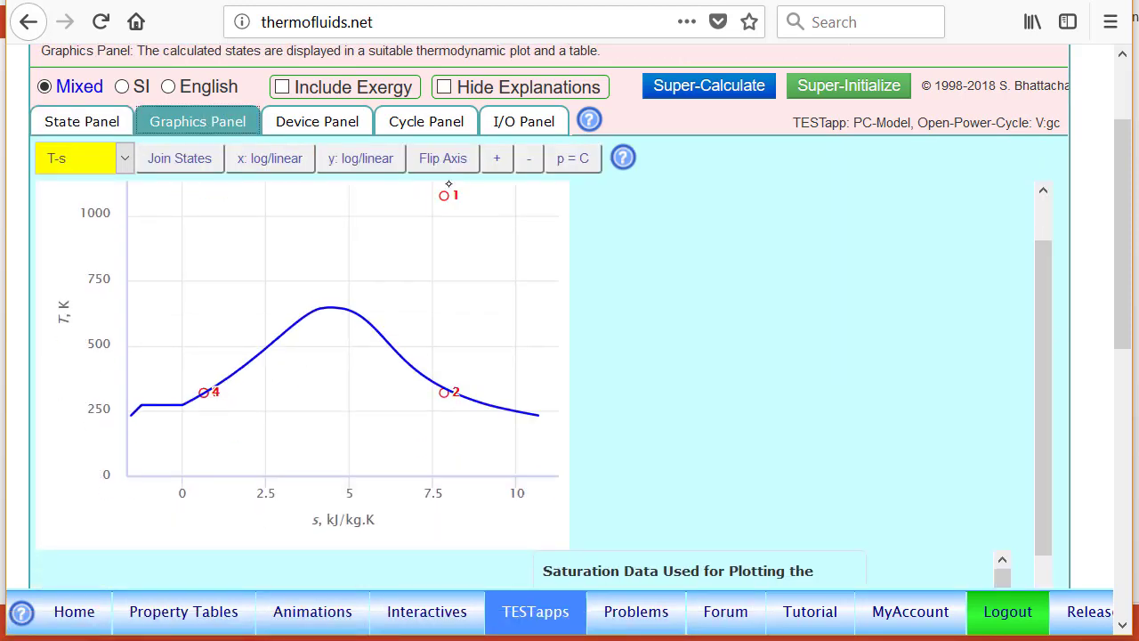
mouse_move(442, 394)
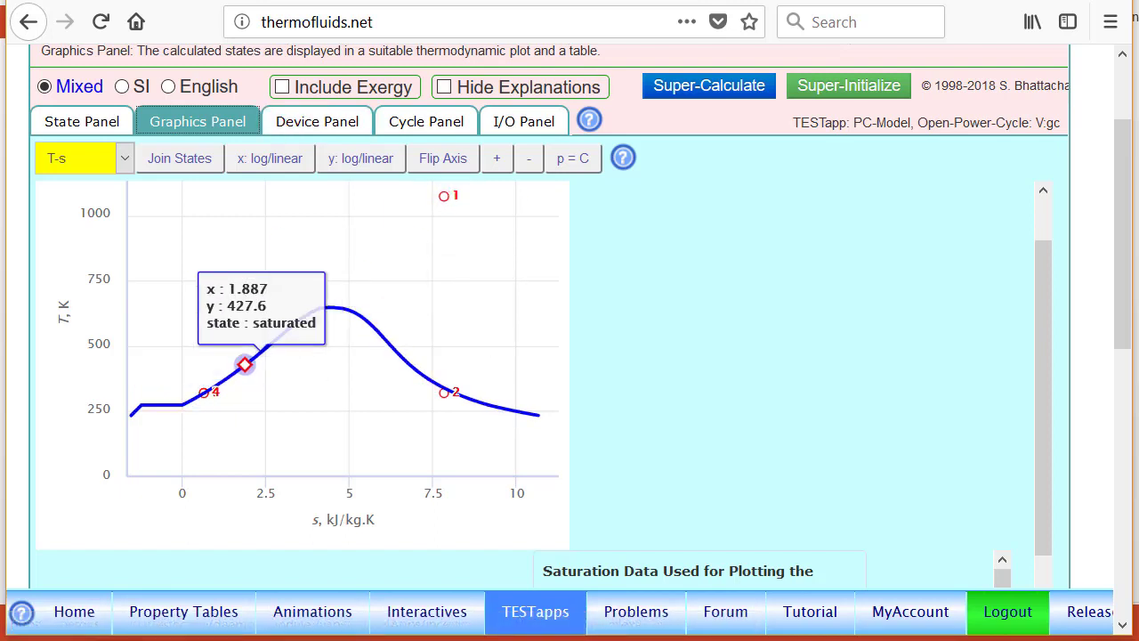
Step: Set up Device-1 with State-1 as inlet, State-2 as exit and heat transfer Qdot1 of 0 kW, and calculate it
click(316, 121)
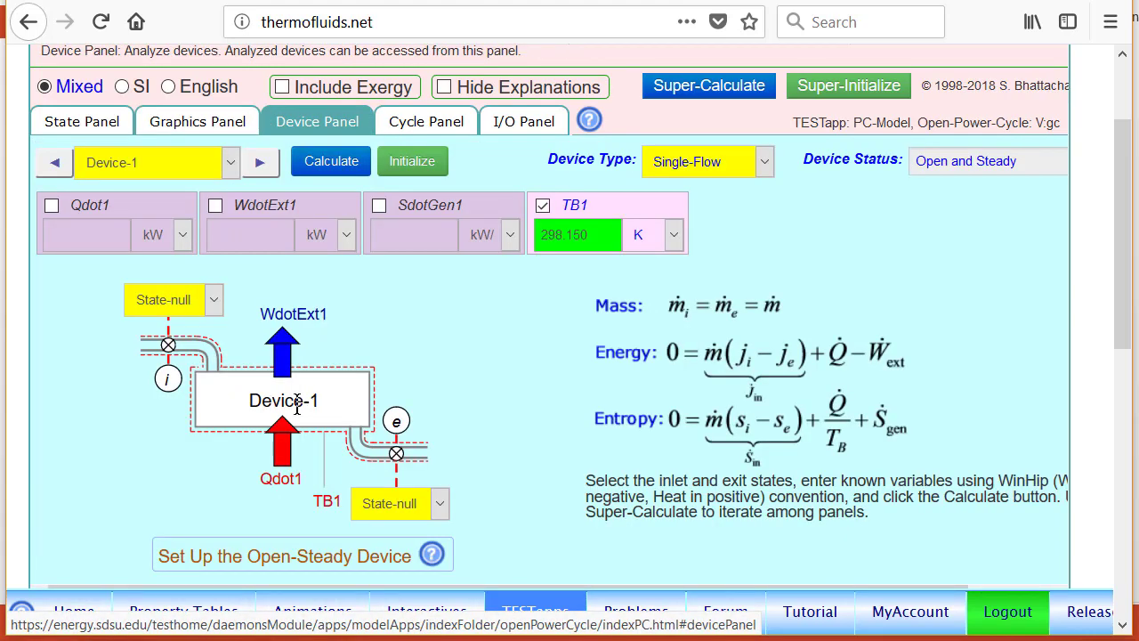
click(204, 308)
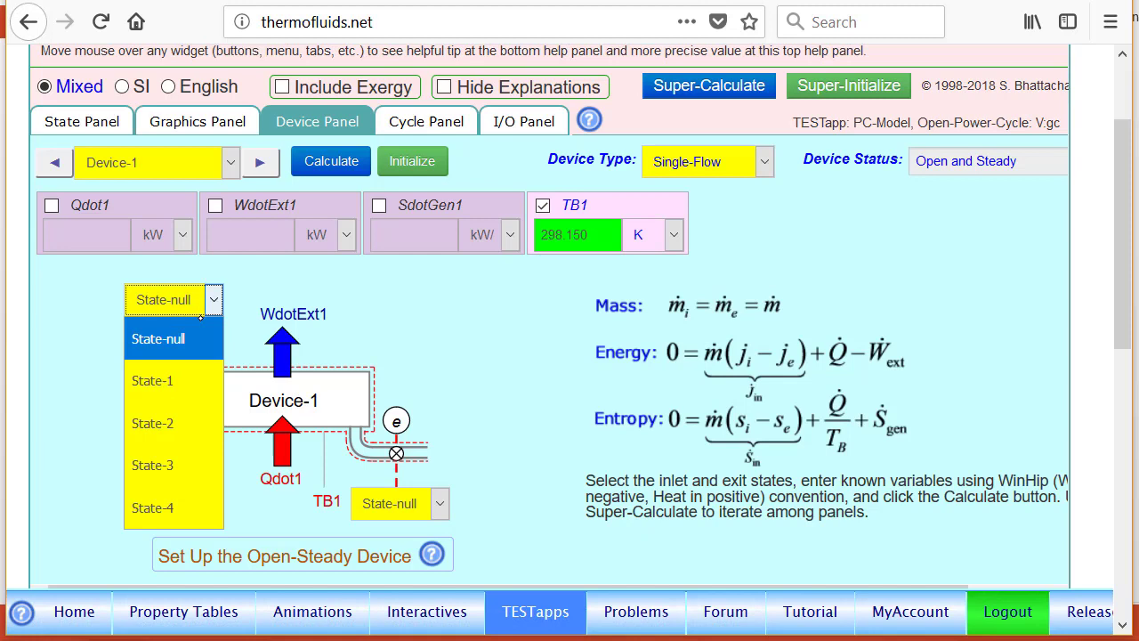
click(156, 380)
click(432, 506)
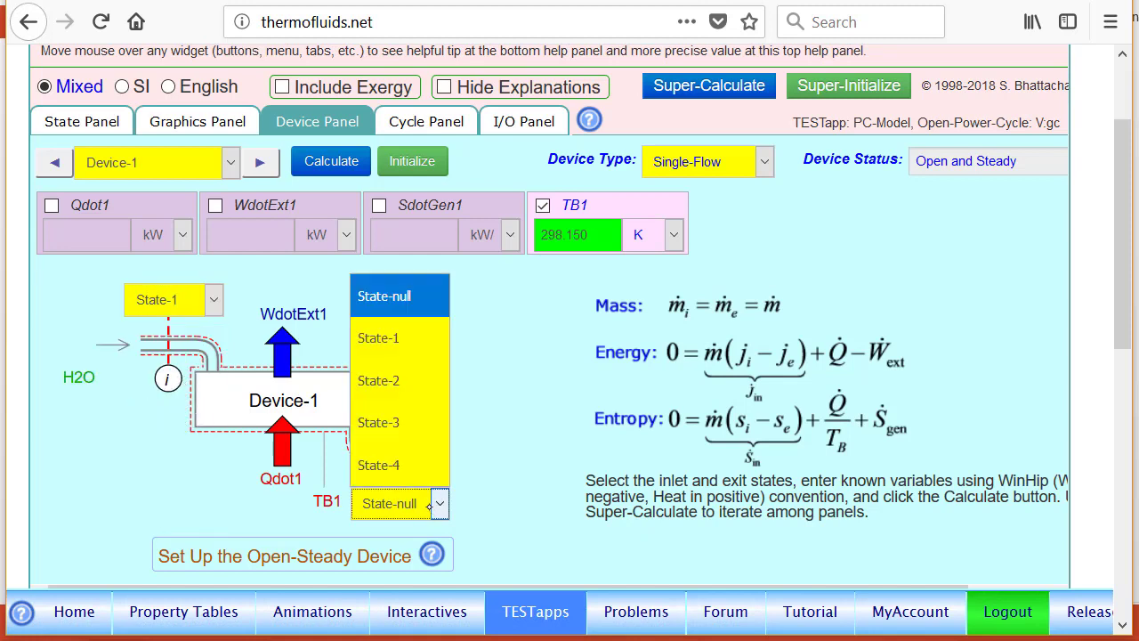
click(409, 383)
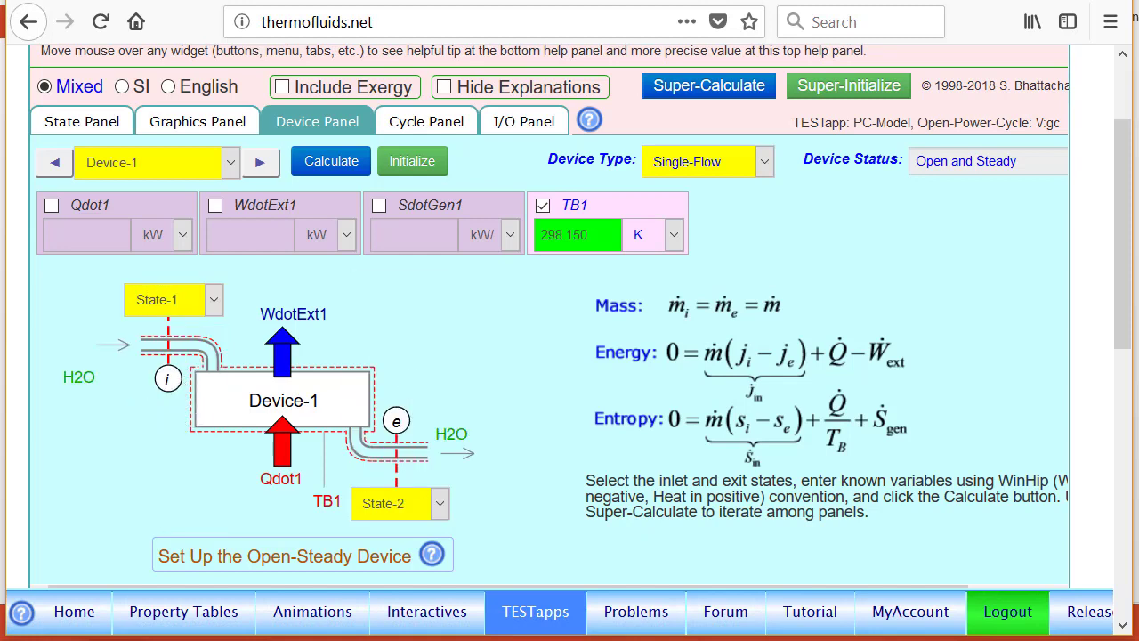
click(115, 208)
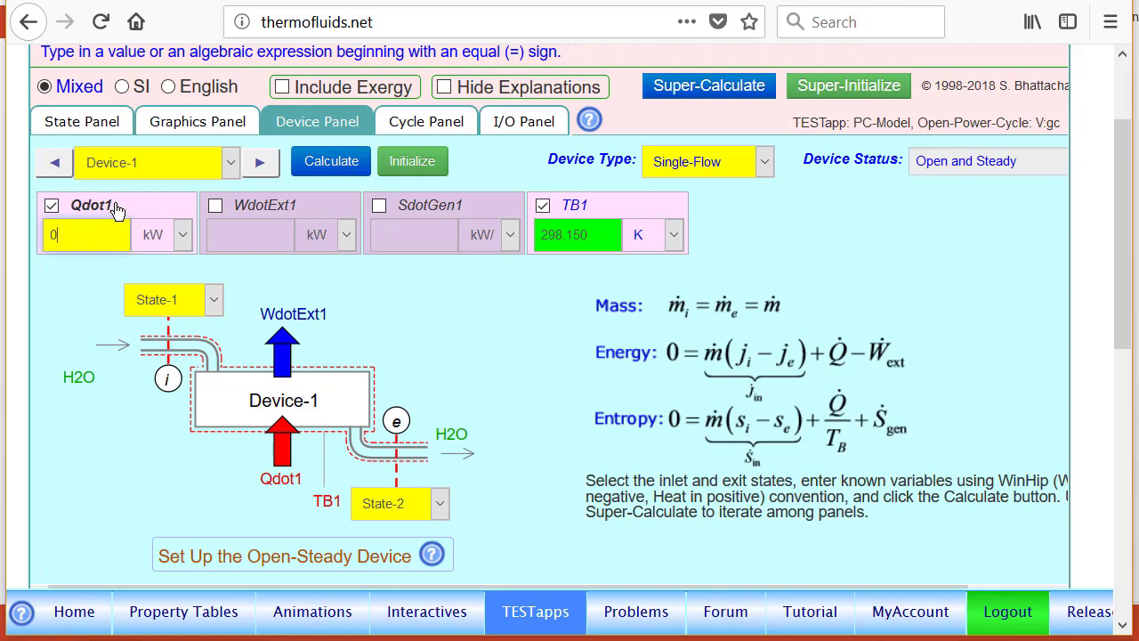
click(329, 161)
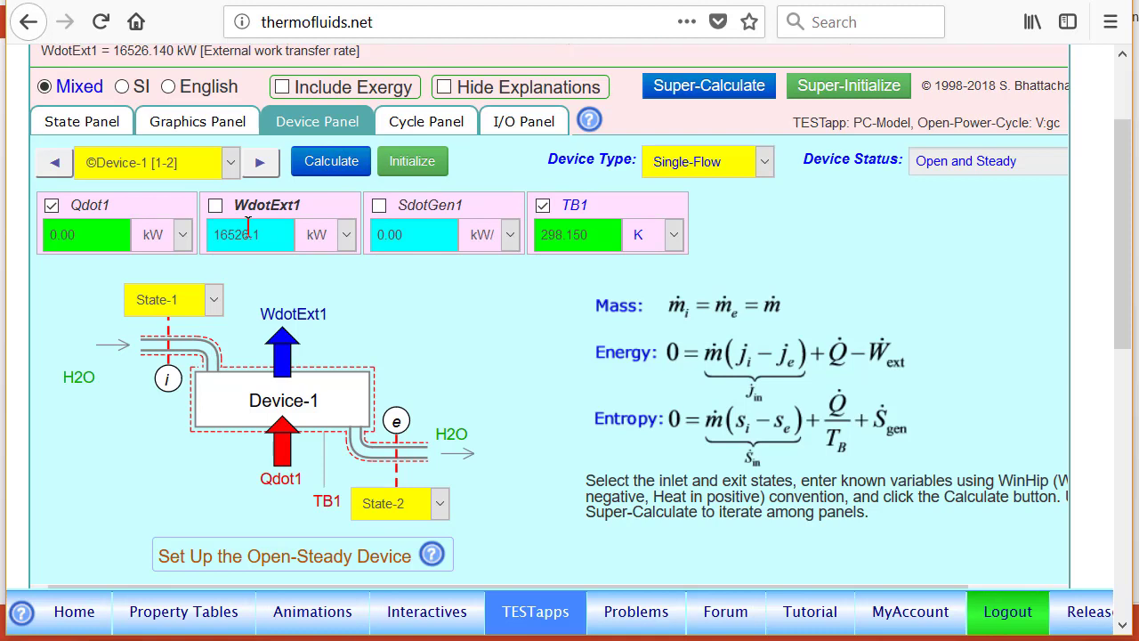
Step: Review the heat and work transfer rates of Device-2, Device-3 and Device-4 and the thermal efficiency of Cycle-1
click(261, 168)
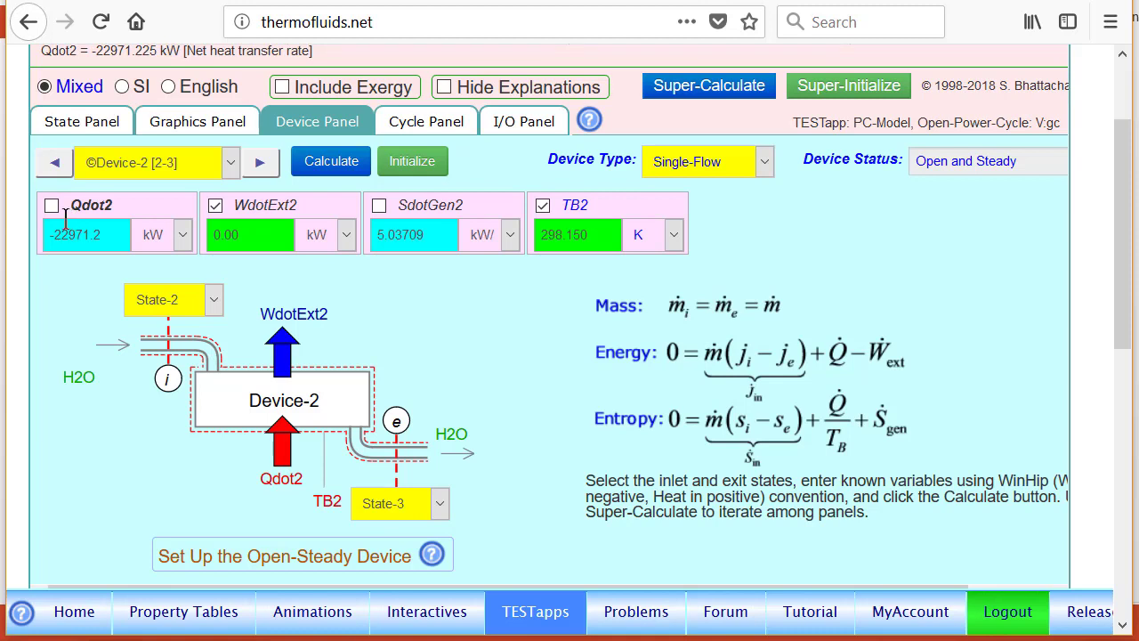
click(259, 163)
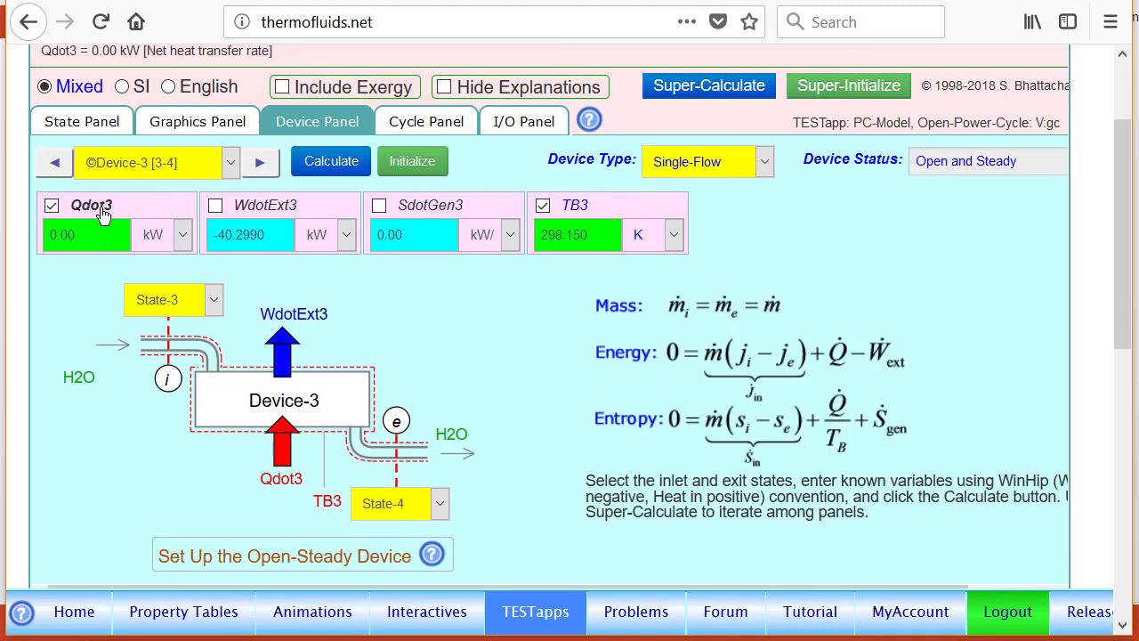
click(269, 161)
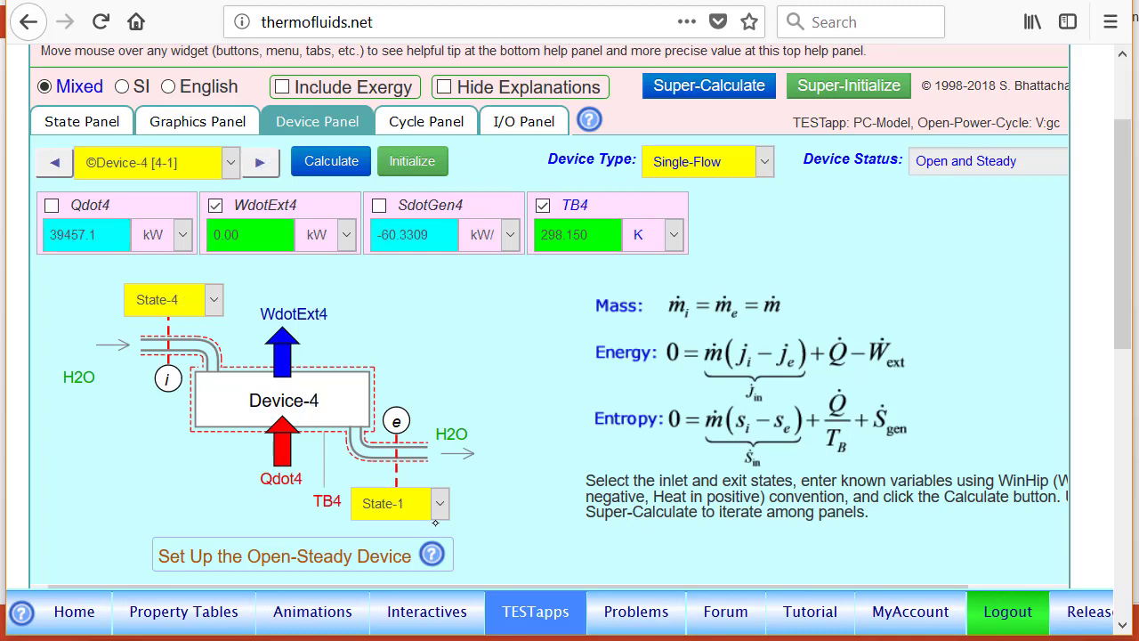
mouse_move(143, 238)
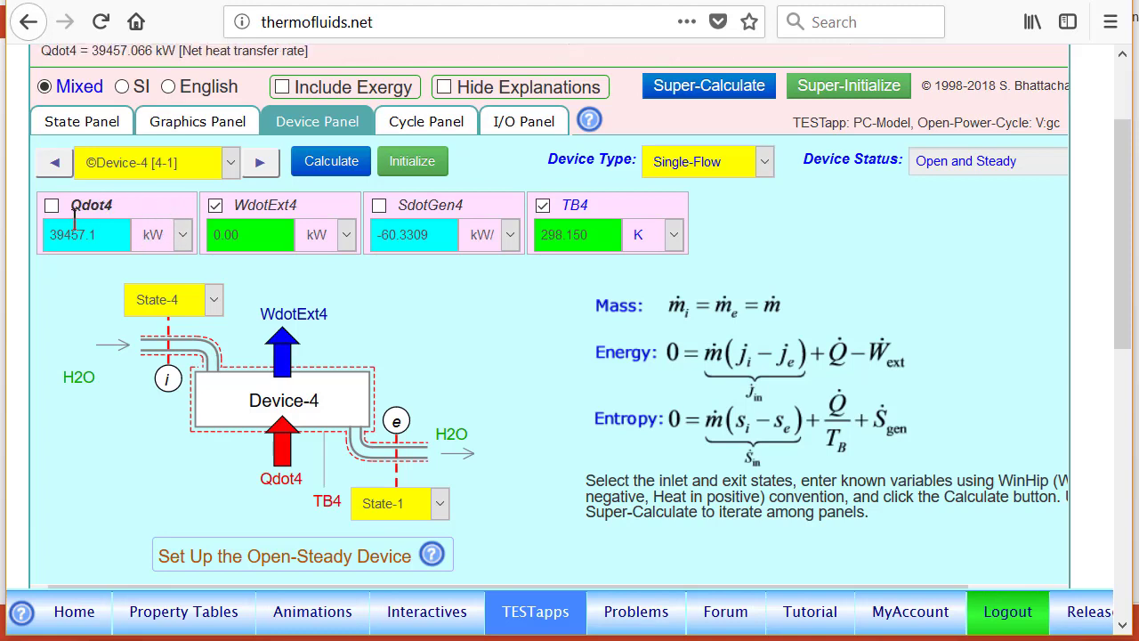
click(431, 125)
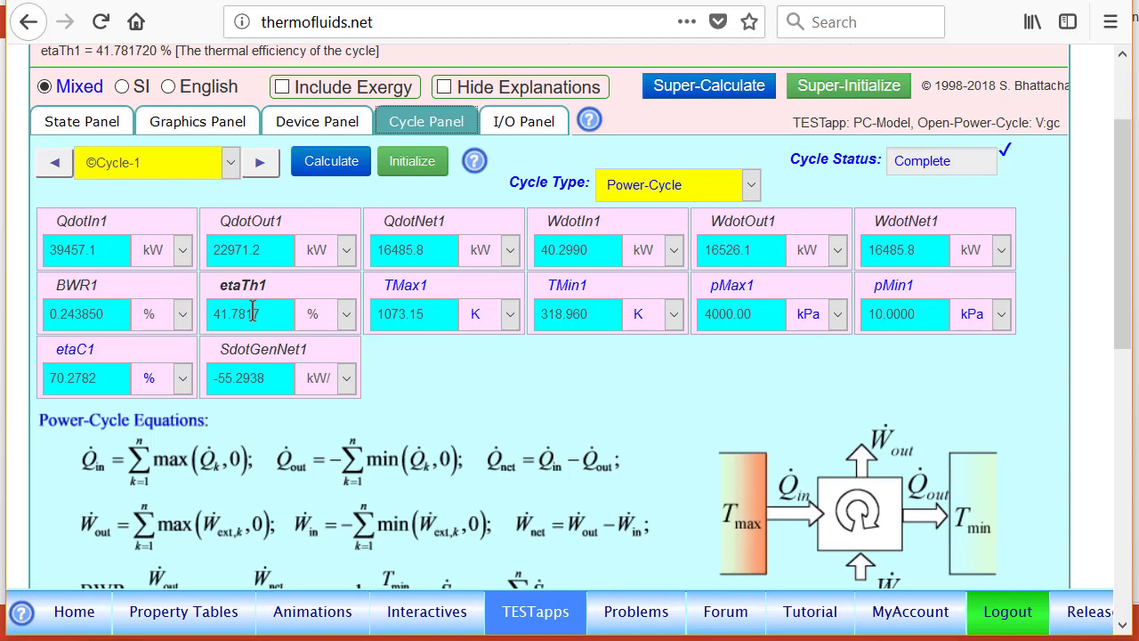
Step: Enter the variable definition pCond =10; in the I/O input area and evaluate it
click(531, 123)
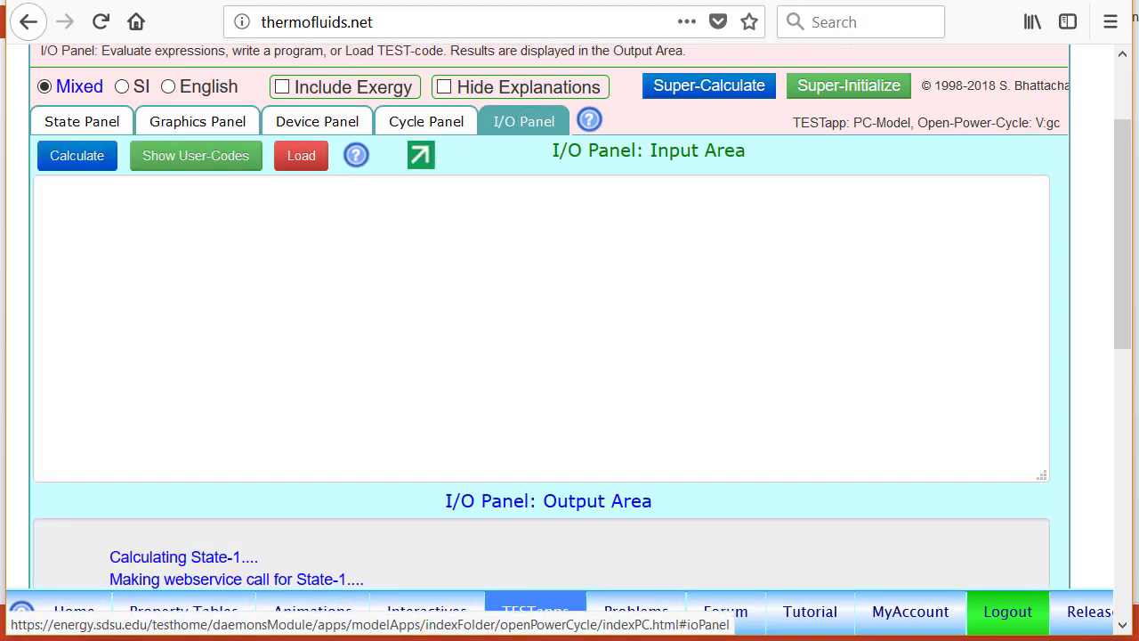
click(214, 164)
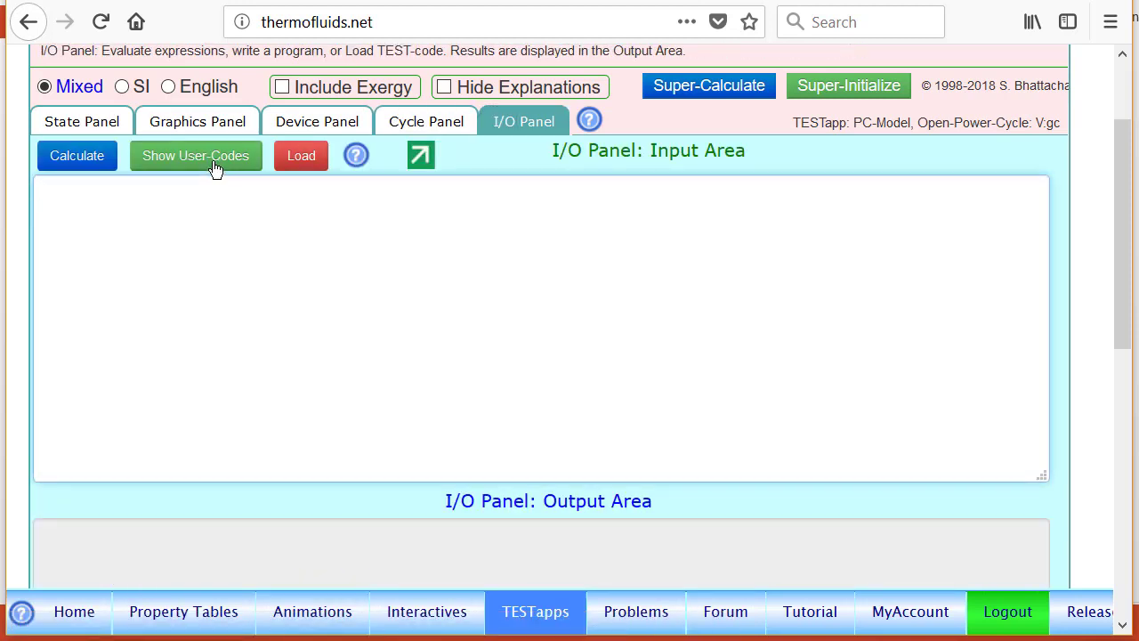
text(pCond =10;)
click(80, 164)
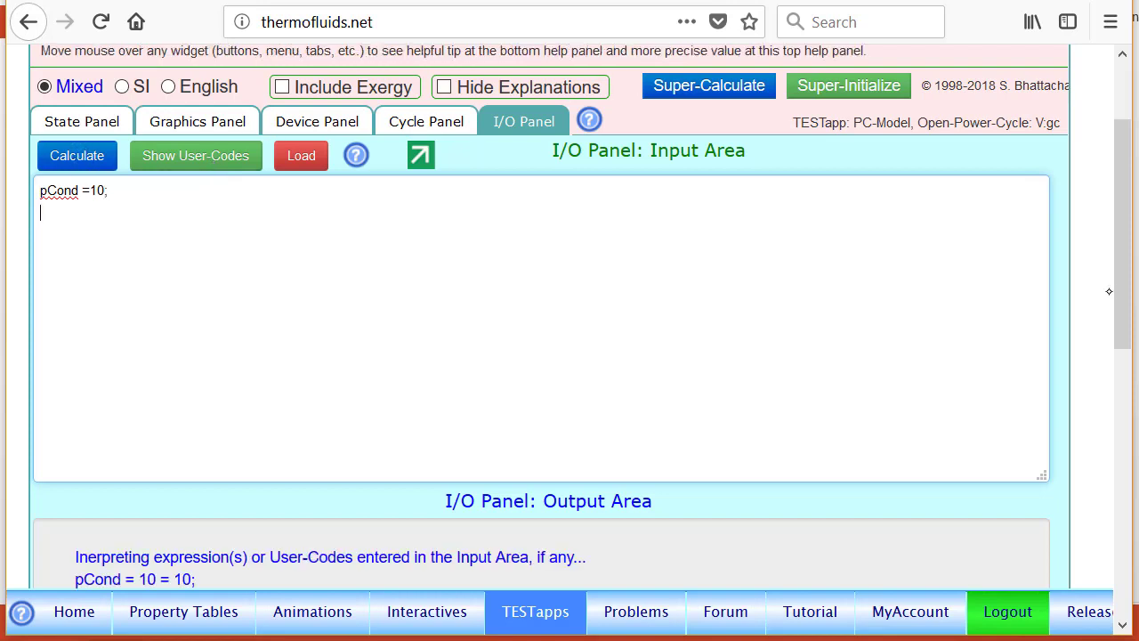
Step: Set State-2's pressure p2 to the expression =pCond and recalculate the state
drag(1121, 291, 1122, 327)
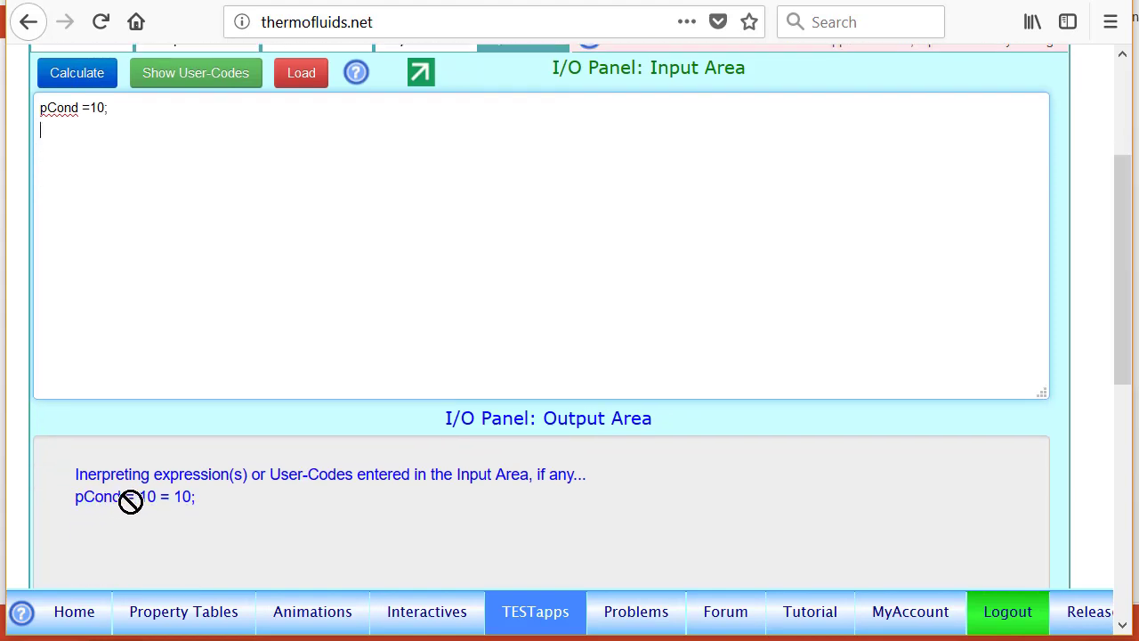
drag(1120, 256, 1119, 147)
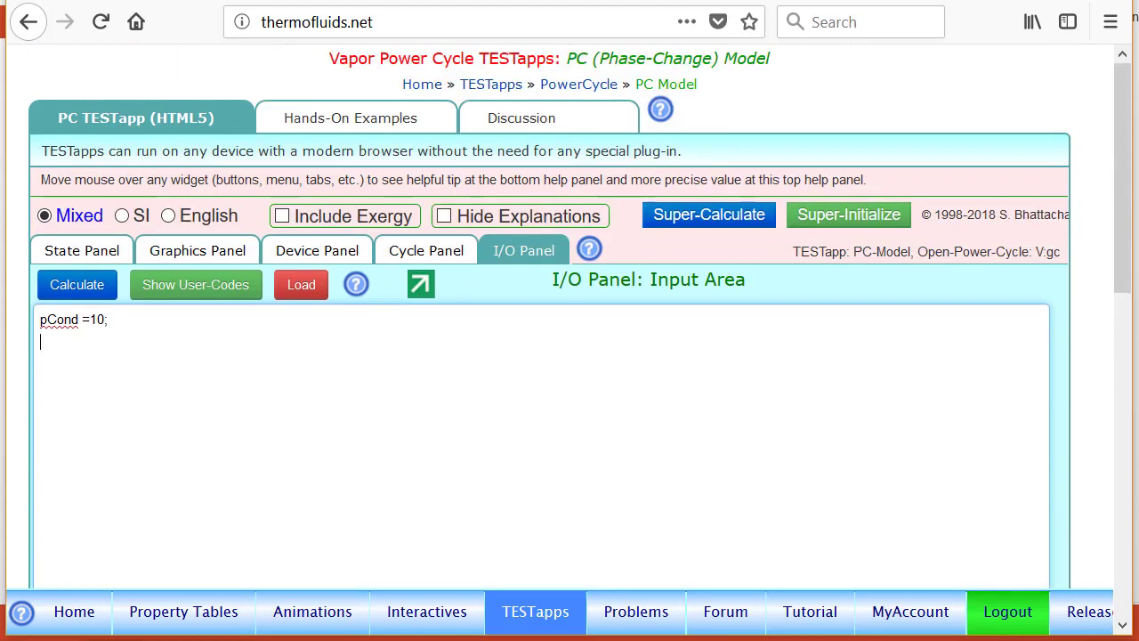
click(82, 251)
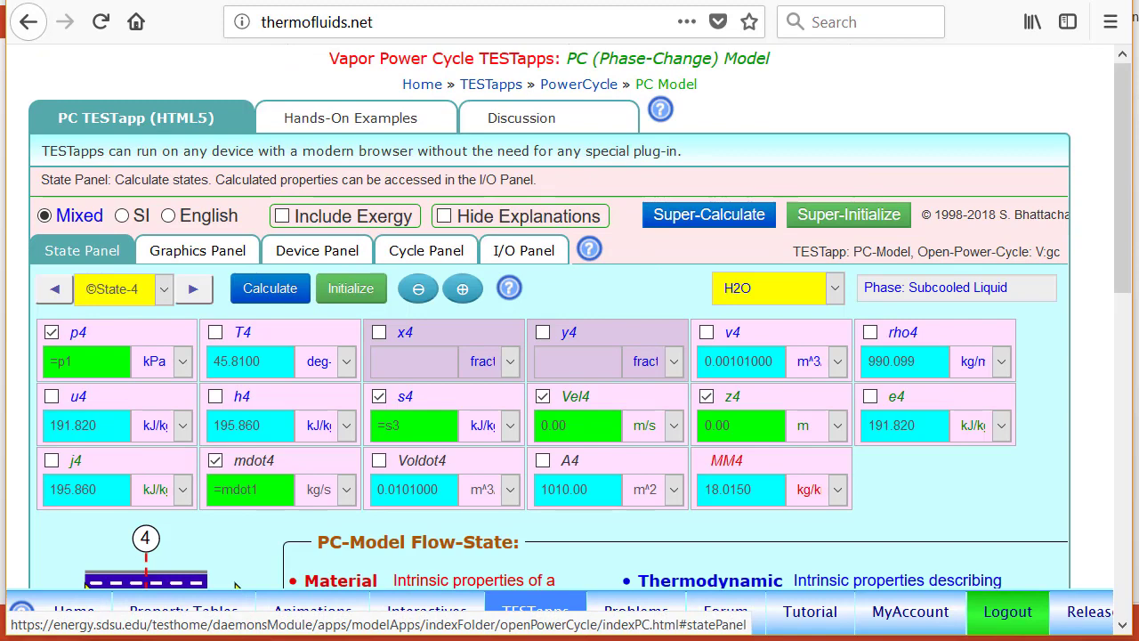
click(56, 294)
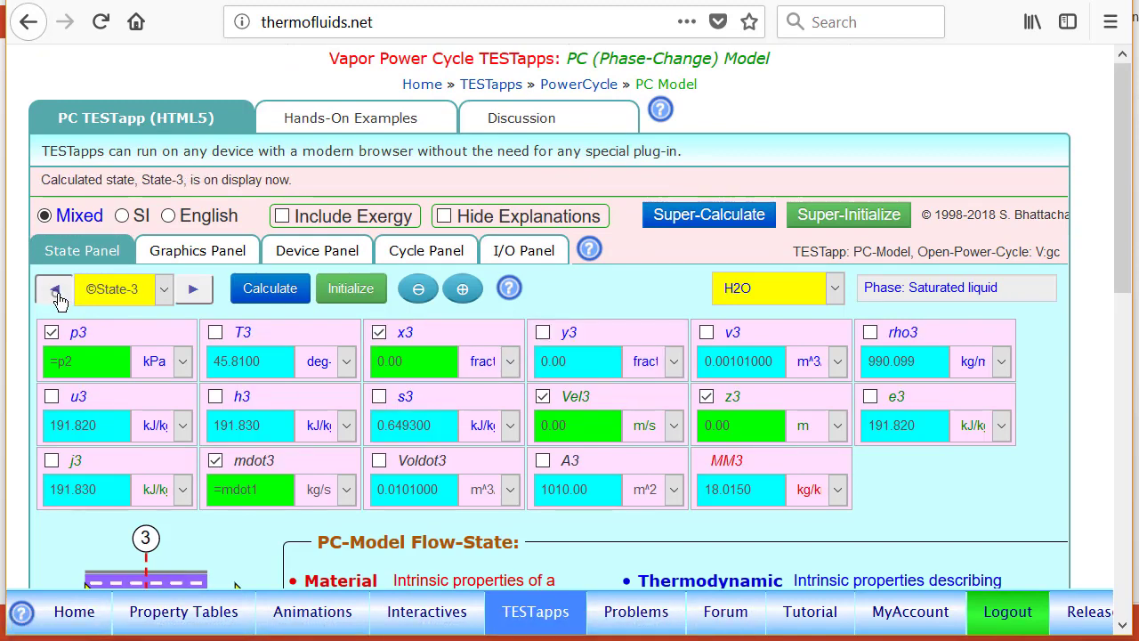
click(55, 294)
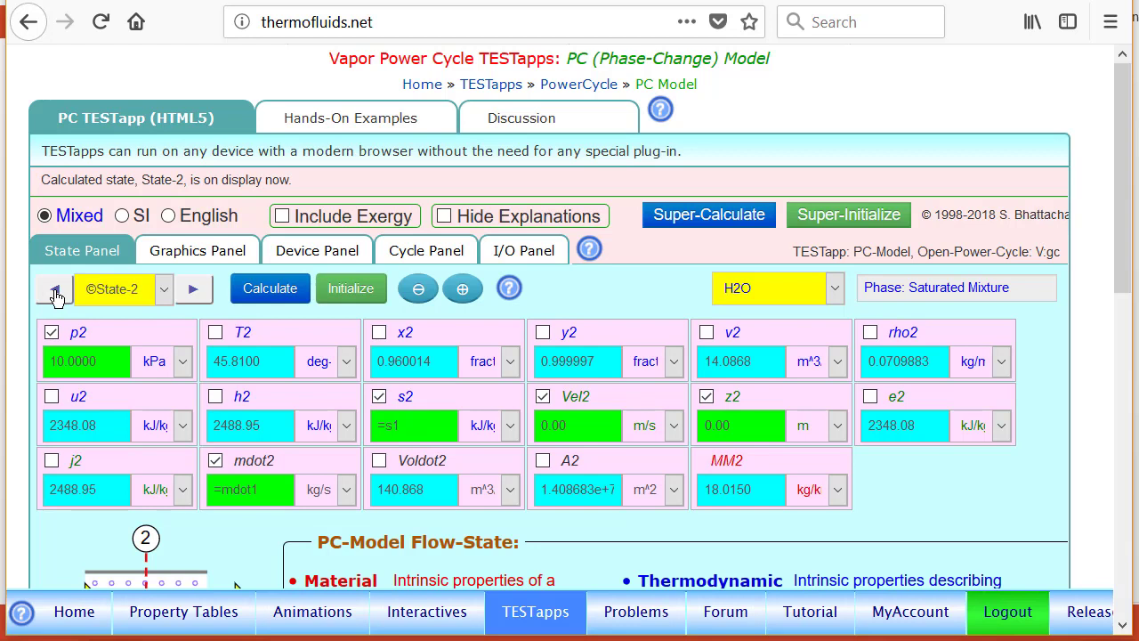
click(111, 341)
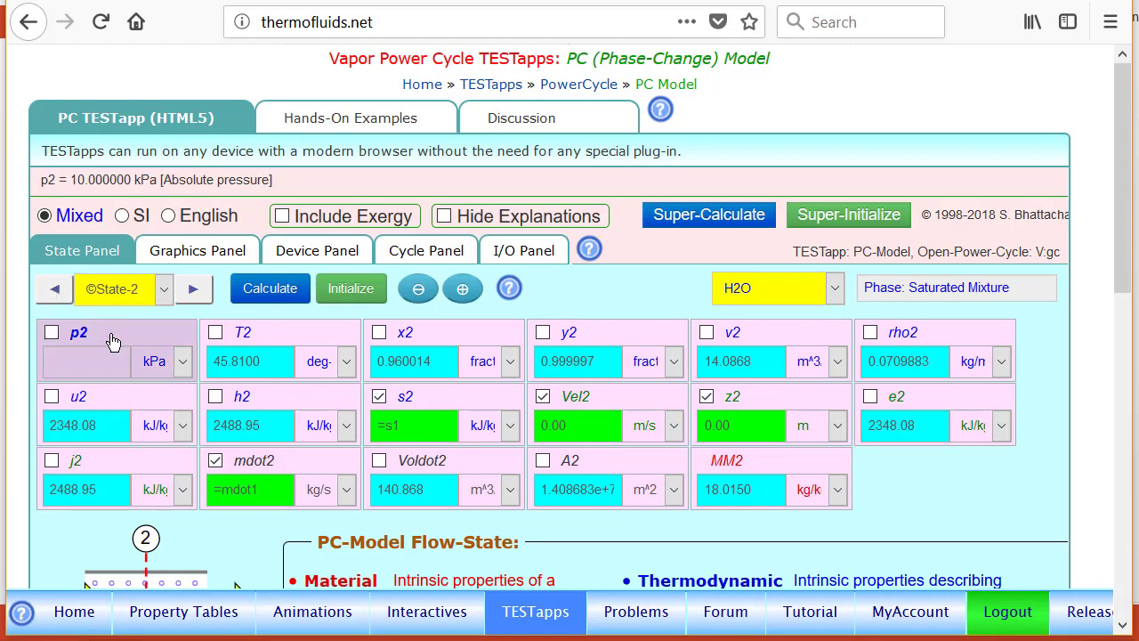
click(104, 358)
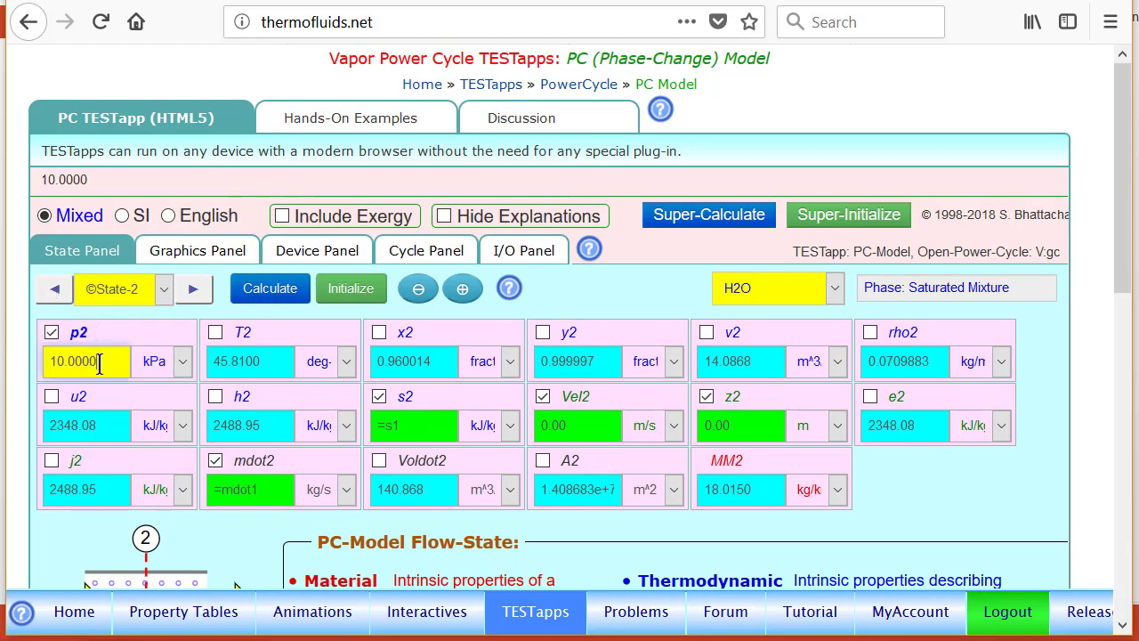
key(BackSpace)
key(BackSpace)
key(BackSpace)
key(BackSpace)
key(BackSpace)
key(BackSpace)
key(BackSpace)
text(=pCo)
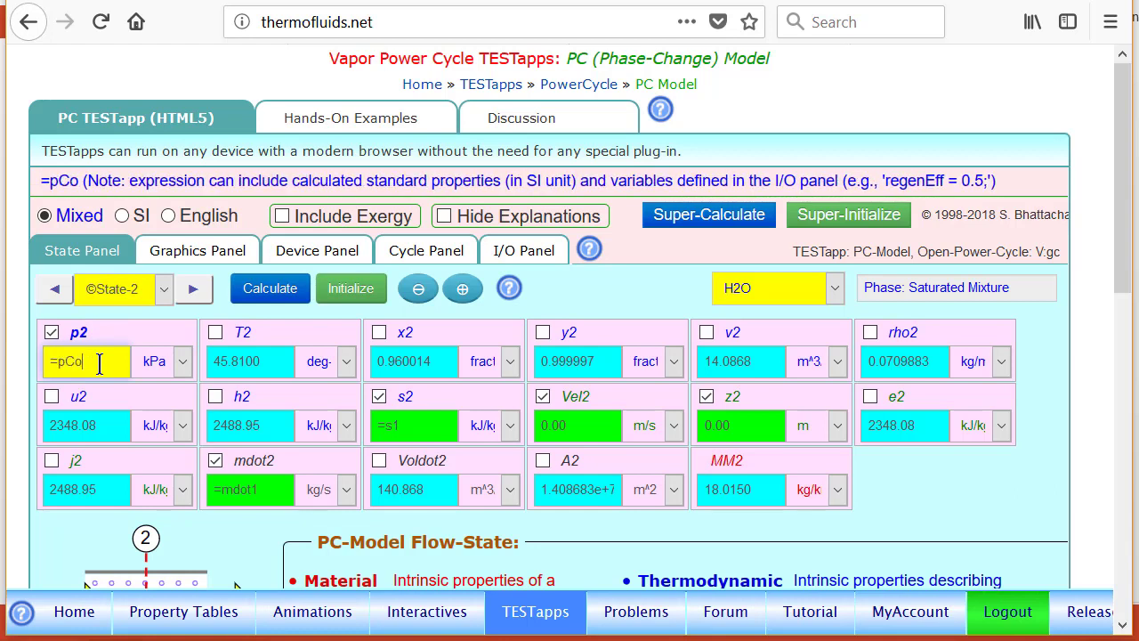
text(nd)
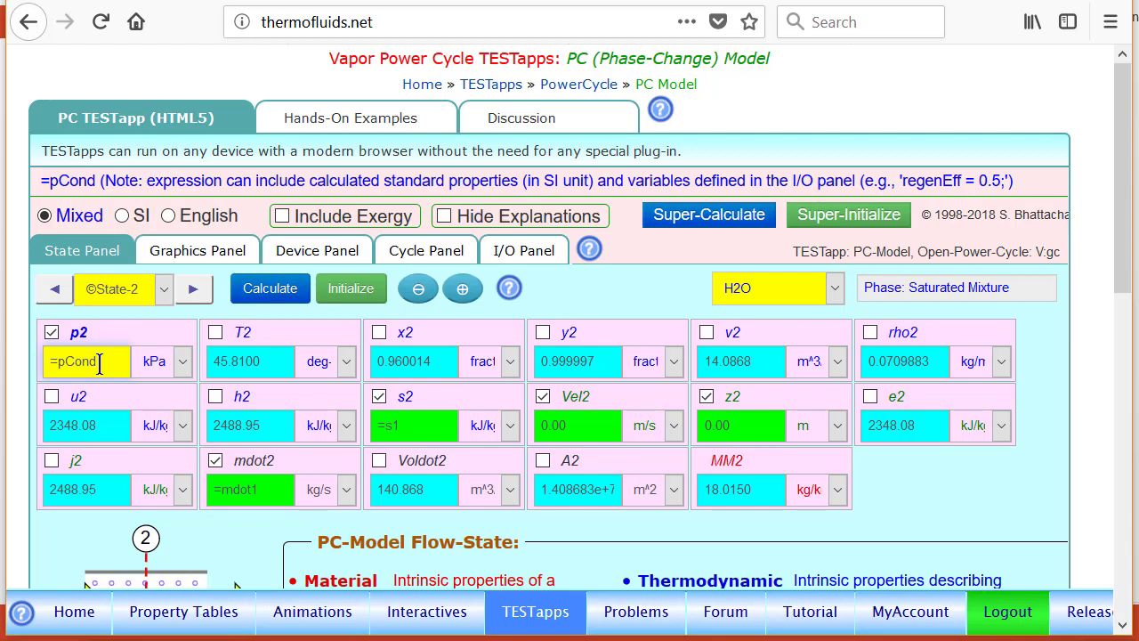
click(272, 292)
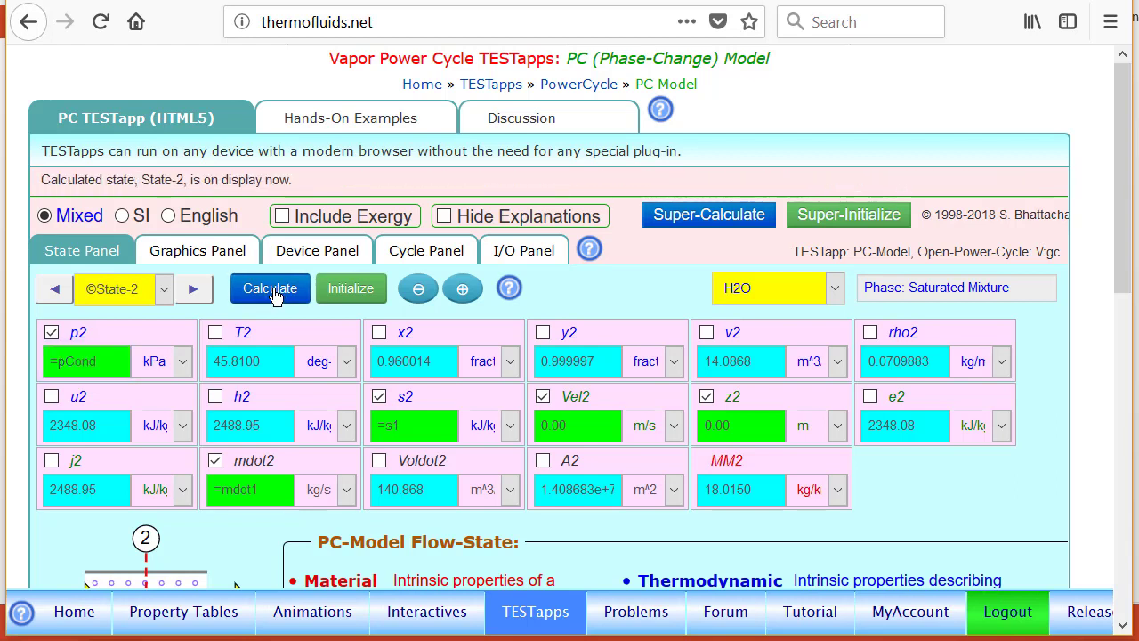
click(85, 361)
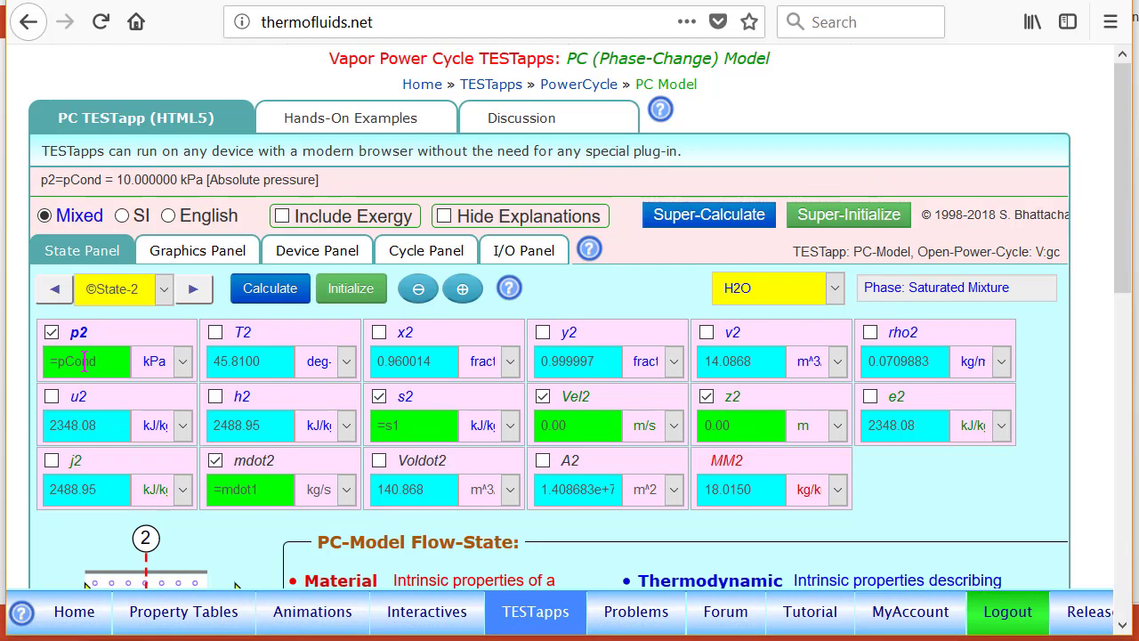
Step: Super-calculate the whole analysis and check the thermal efficiency of Cycle-1
click(707, 217)
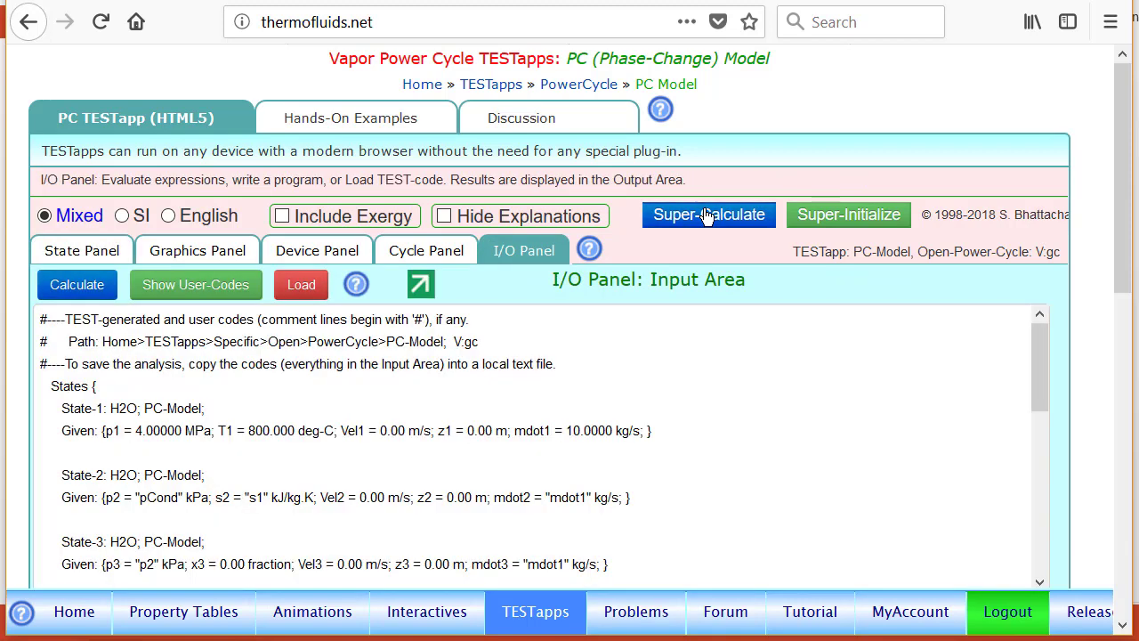
click(435, 254)
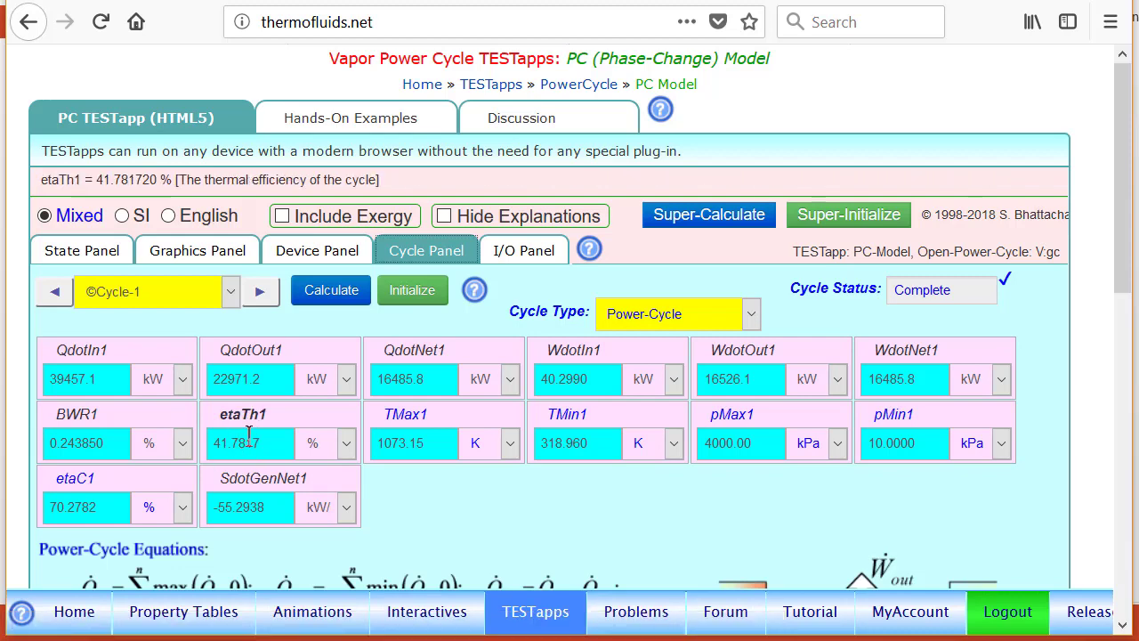
Step: Change the condenser pressure definition in the user codes to pCond =20;, evaluate it and super-calculate the analysis
click(523, 251)
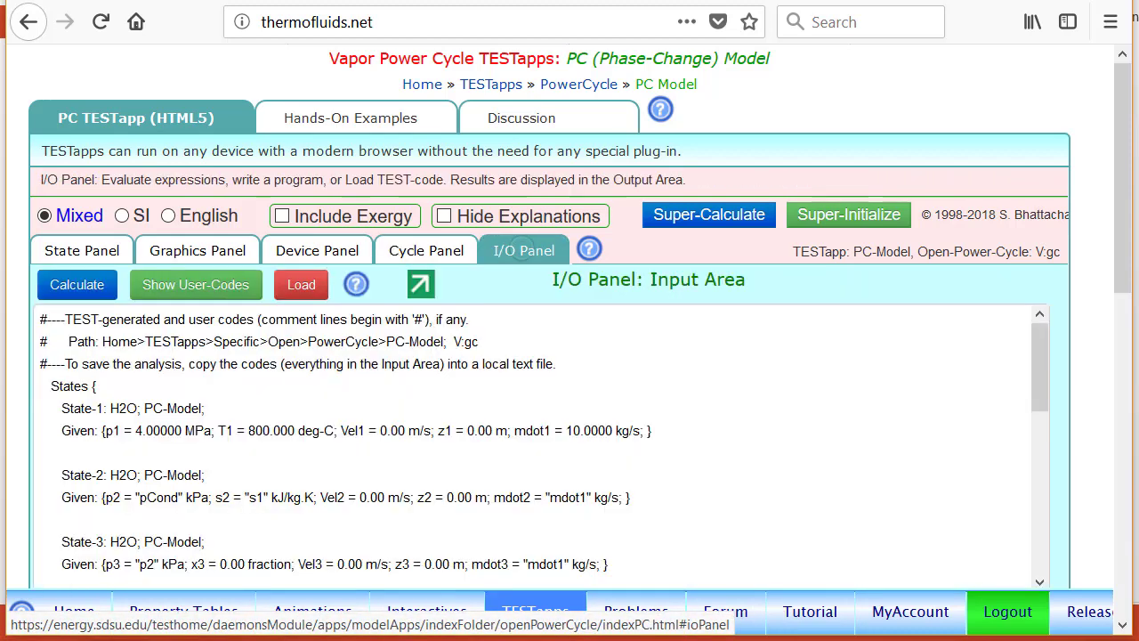
click(216, 291)
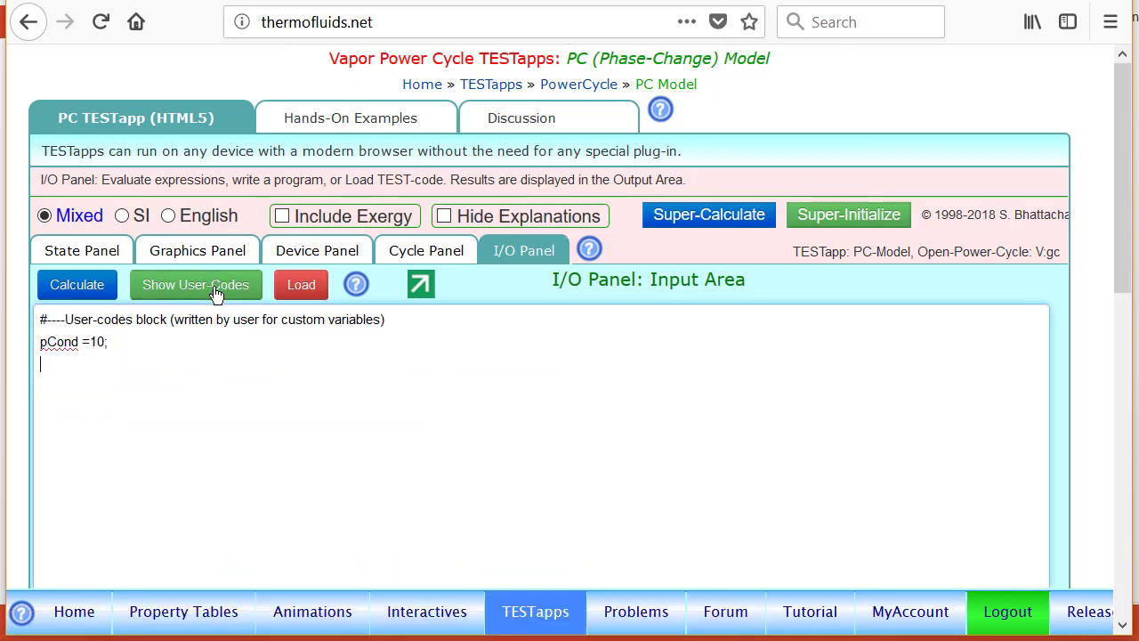
click(98, 342)
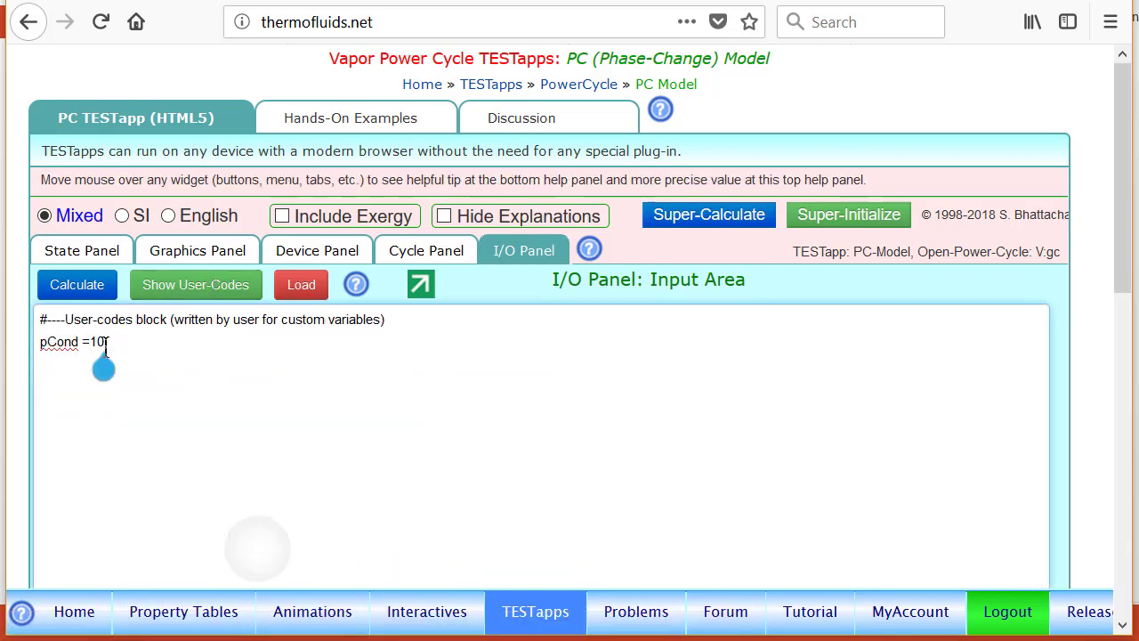
click(93, 342)
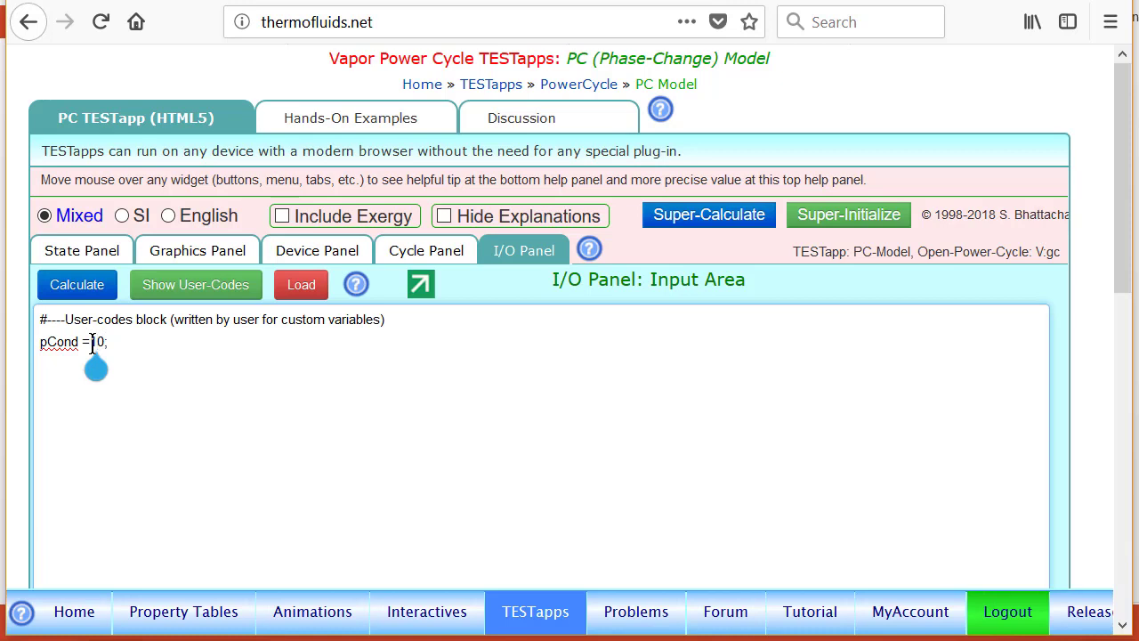
key(Delete)
text(2)
click(70, 301)
click(710, 218)
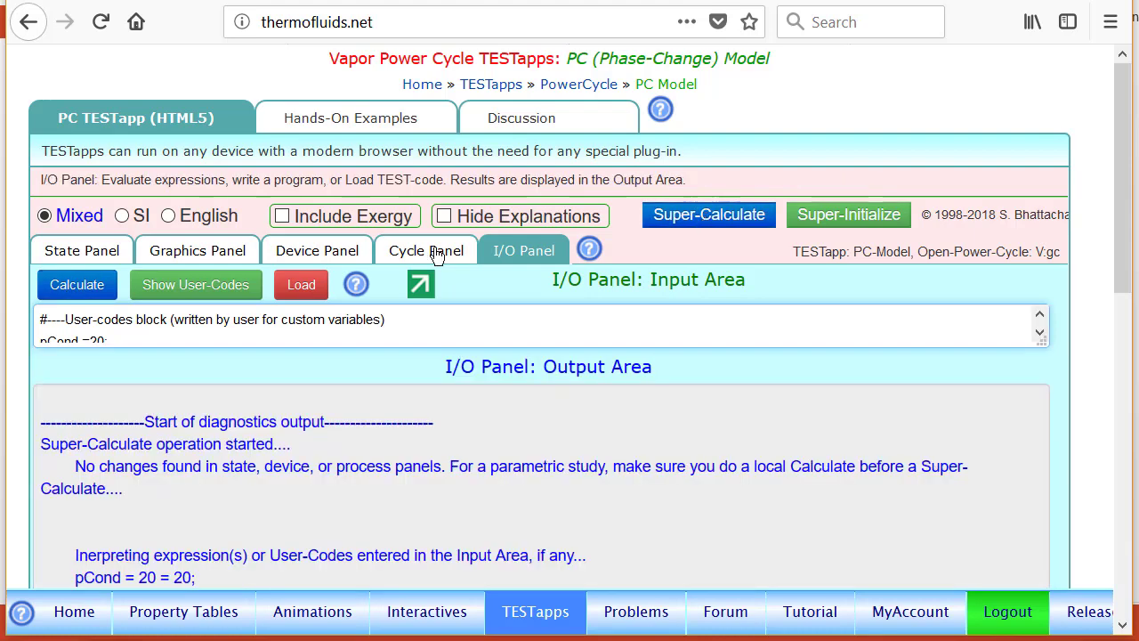
Step: Check the thermal efficiency and net entropy generation rate of Cycle-1 at the new condenser pressure
click(436, 253)
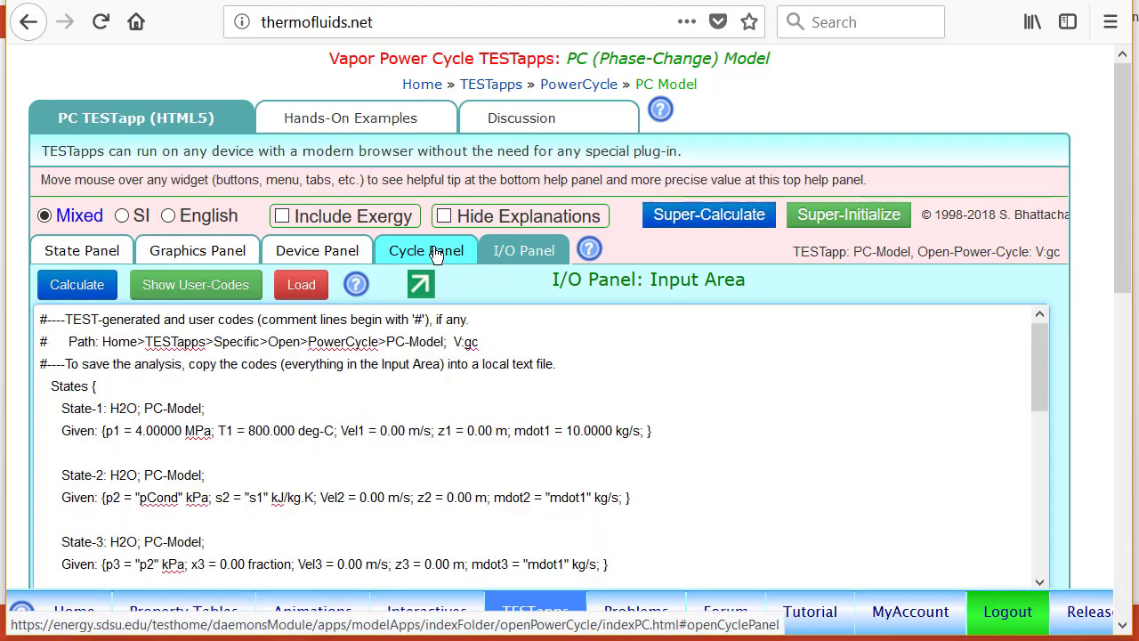
click(436, 252)
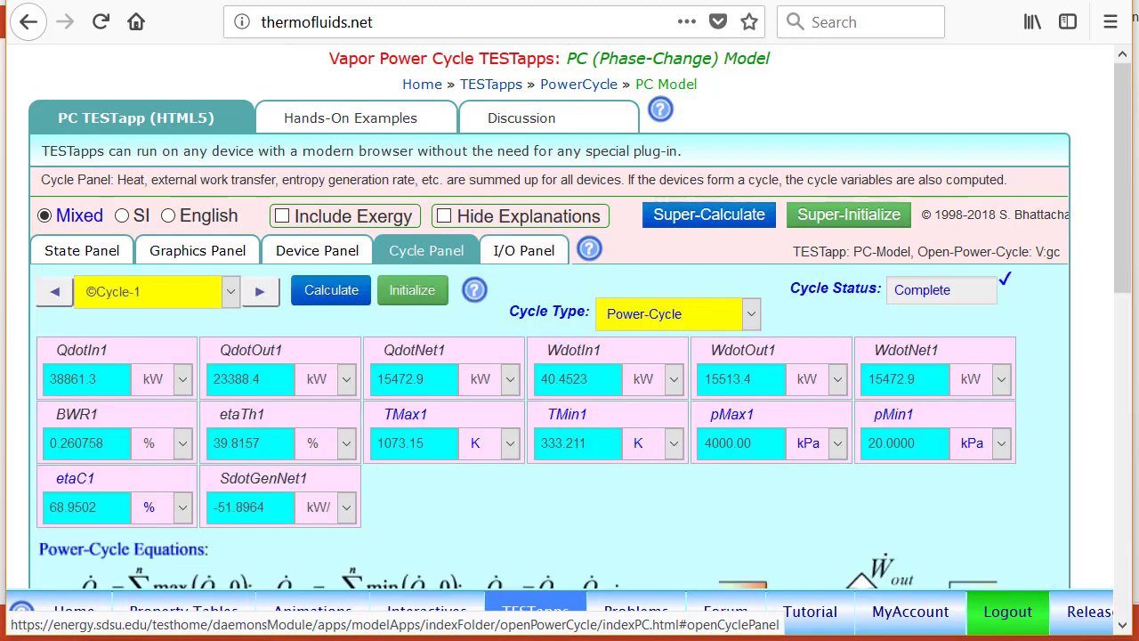
mouse_move(227, 442)
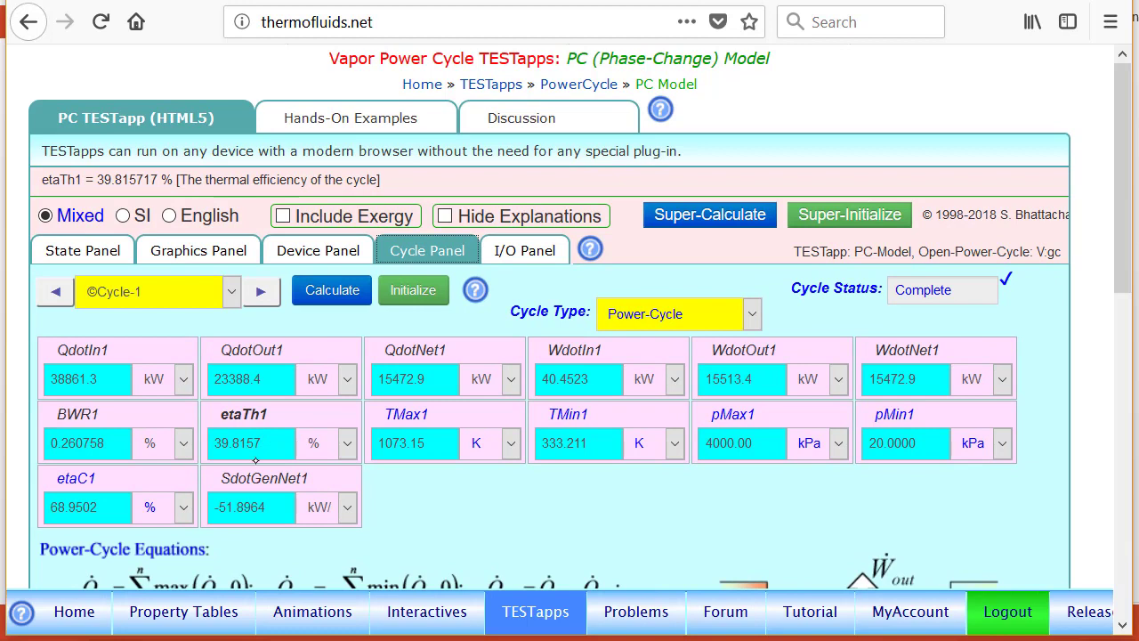
mouse_move(255, 498)
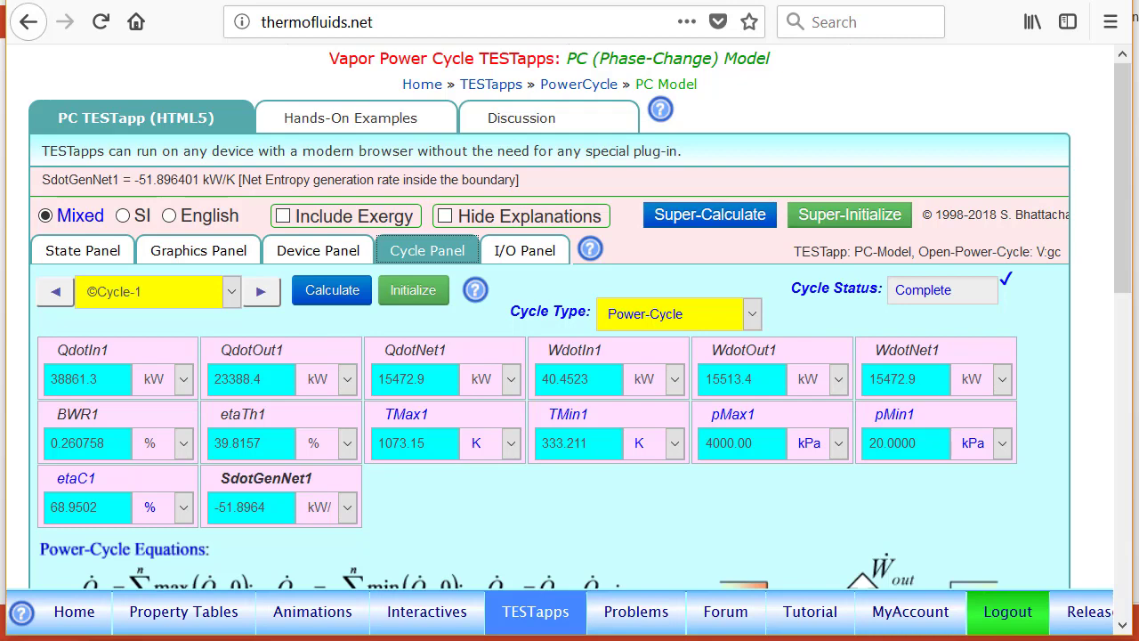
Step: Display the user codes block containing the pCond definition in the I/O input area
click(527, 250)
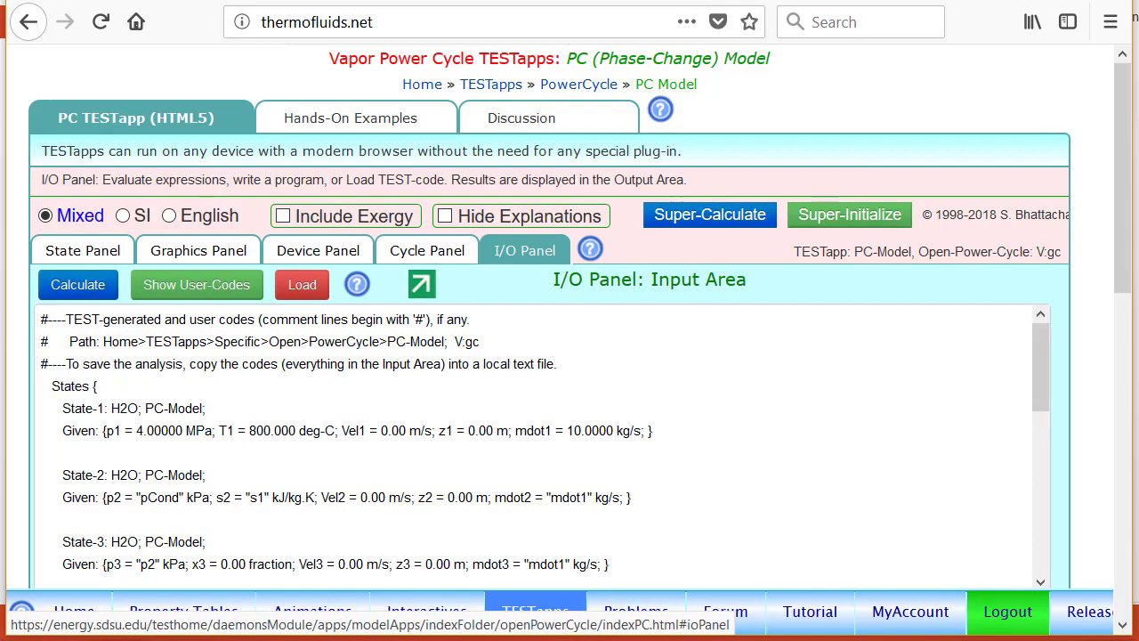
click(216, 295)
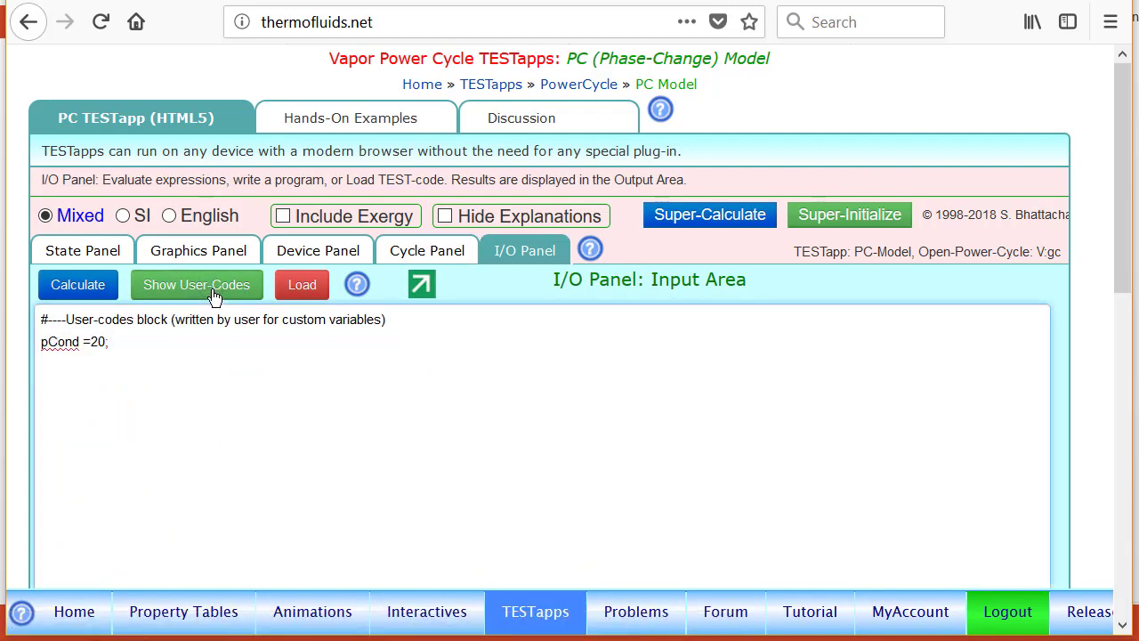